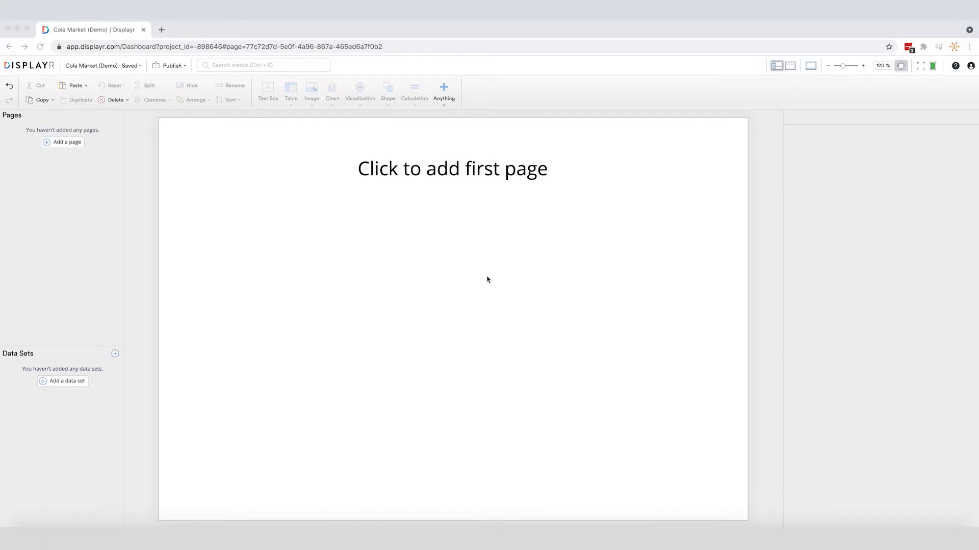
- Add the first page to the document, using a layout with a title area
right_click(119, 138)
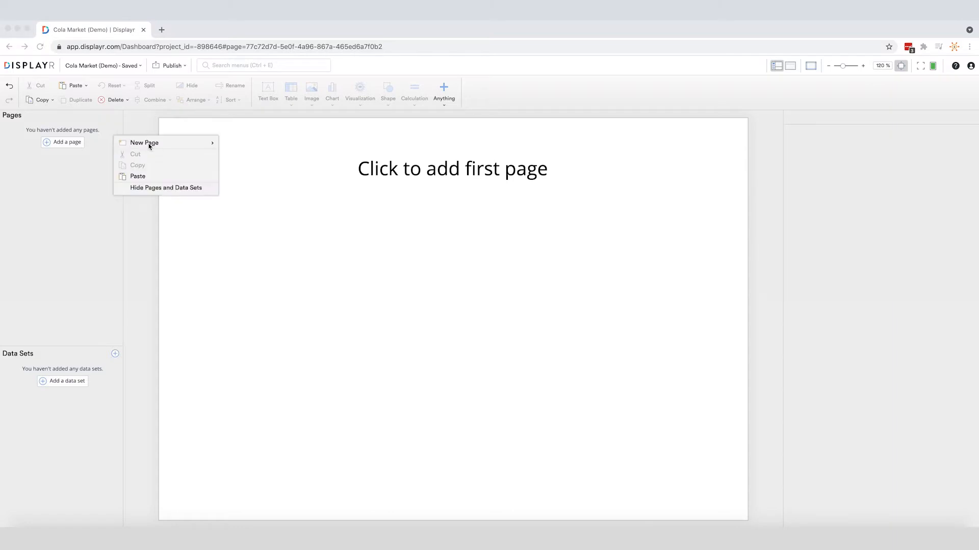
mouse_move(150, 147)
left_click(239, 153)
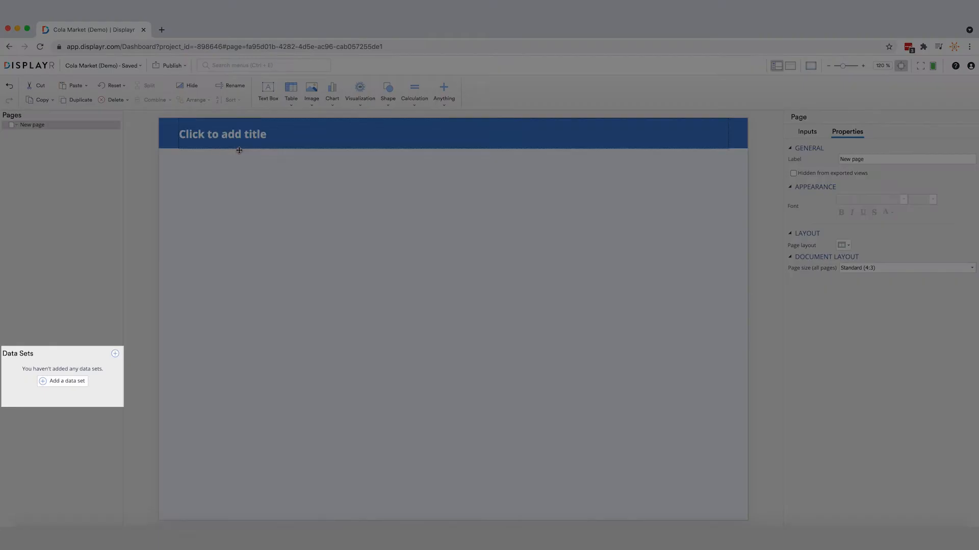
- Import the data set Cola Tracking - January to September 2019.sav from the computer
left_click(77, 381)
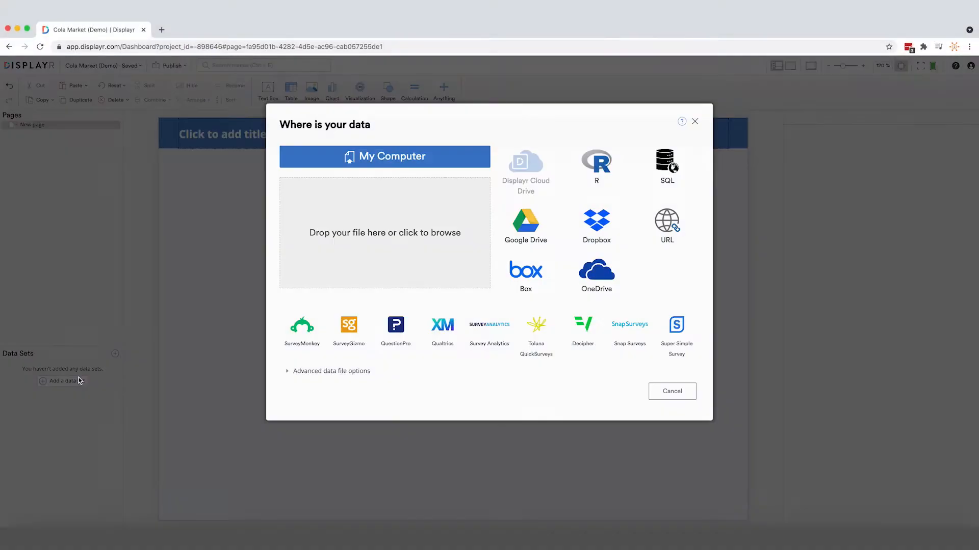
left_click(319, 162)
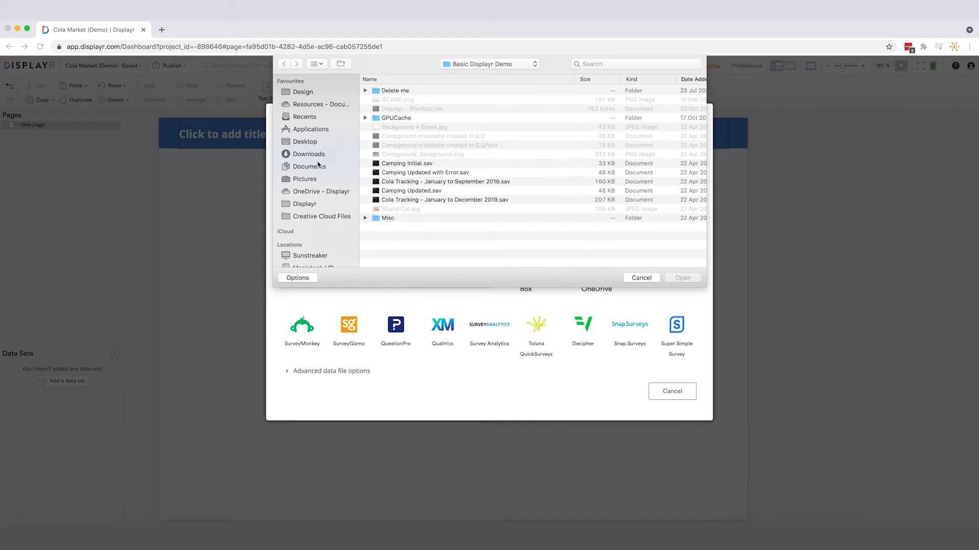
left_click(382, 183)
double_click(381, 182)
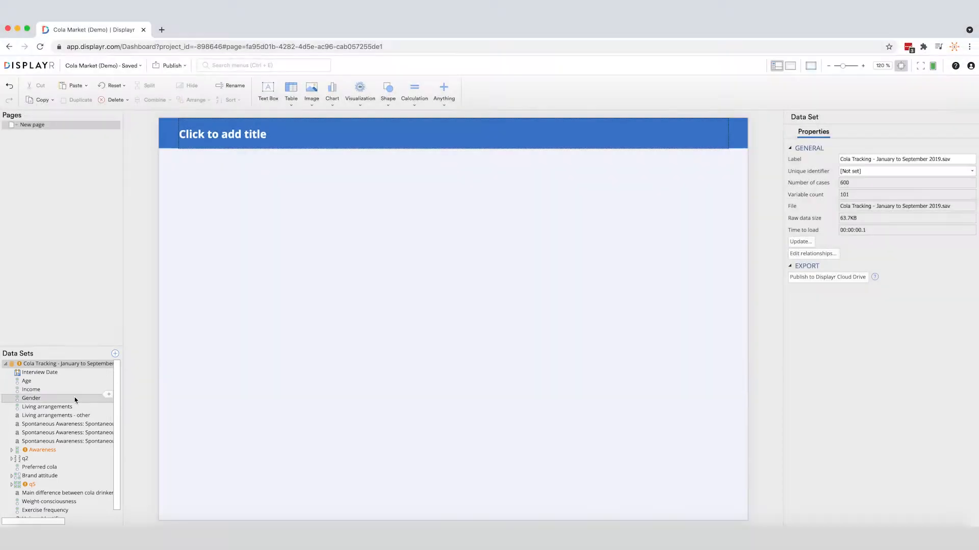
- Place a Gender summary table and an Age summary table side by side on the page and title the page Sample Profile
left_click_drag(31, 398, 204, 223)
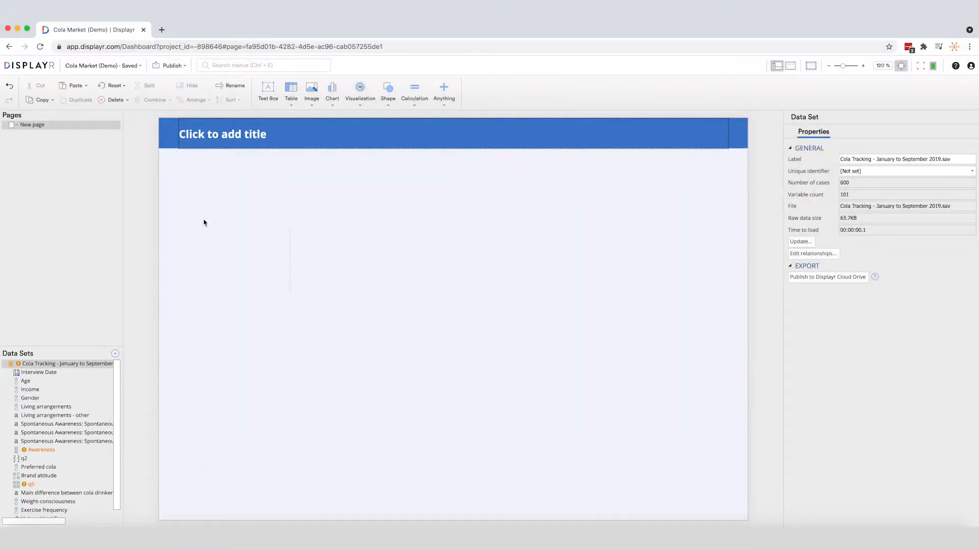
left_click_drag(108, 381, 439, 217)
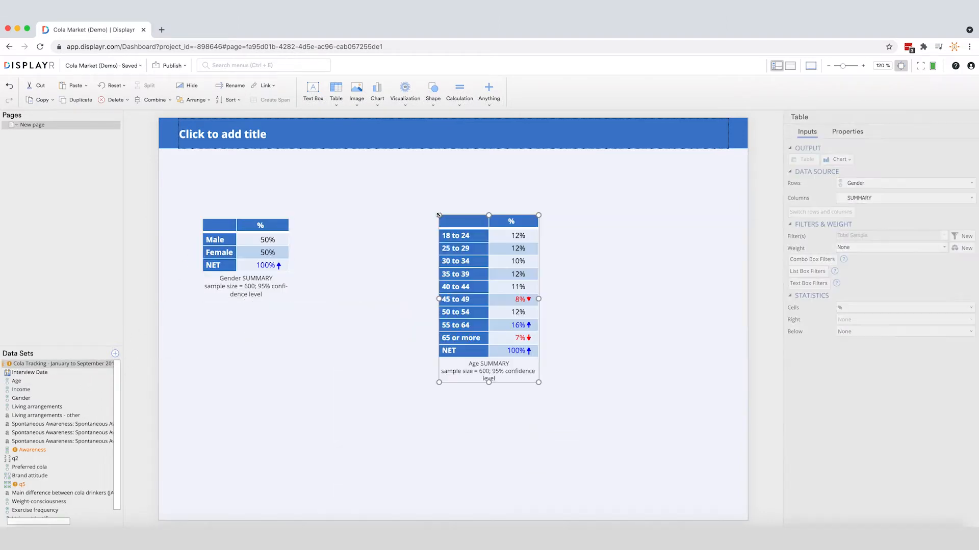
left_click(277, 139)
type("Sa")
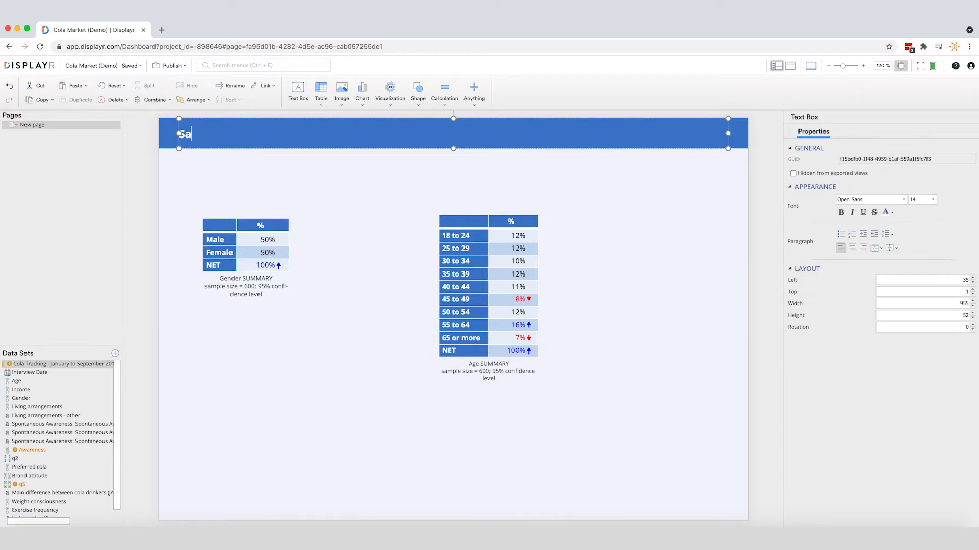
type("mple Profile")
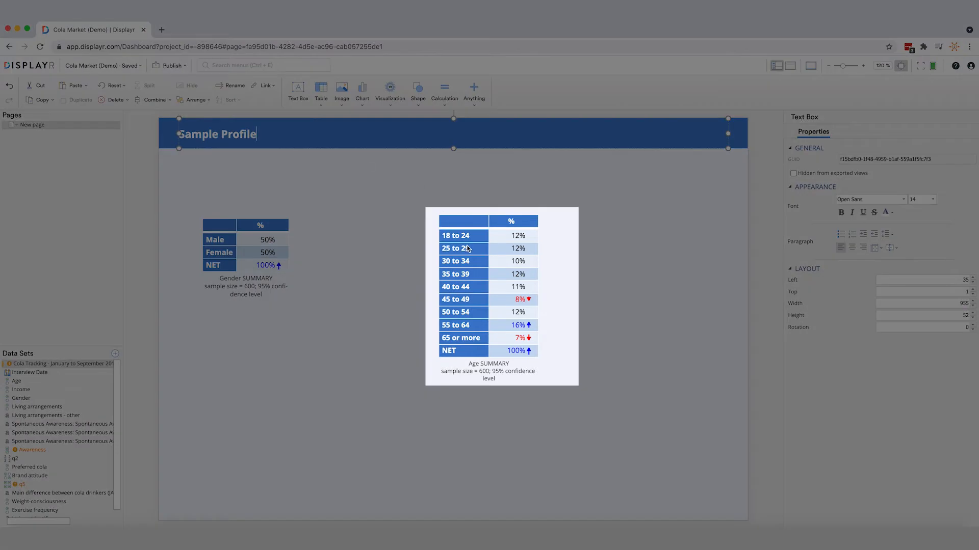
- Merge the 18 to 24 and 25 to 29 rows of the Age table and rename the merged category Under 30
left_click(468, 248)
left_click_drag(482, 251, 482, 238)
left_click(498, 238)
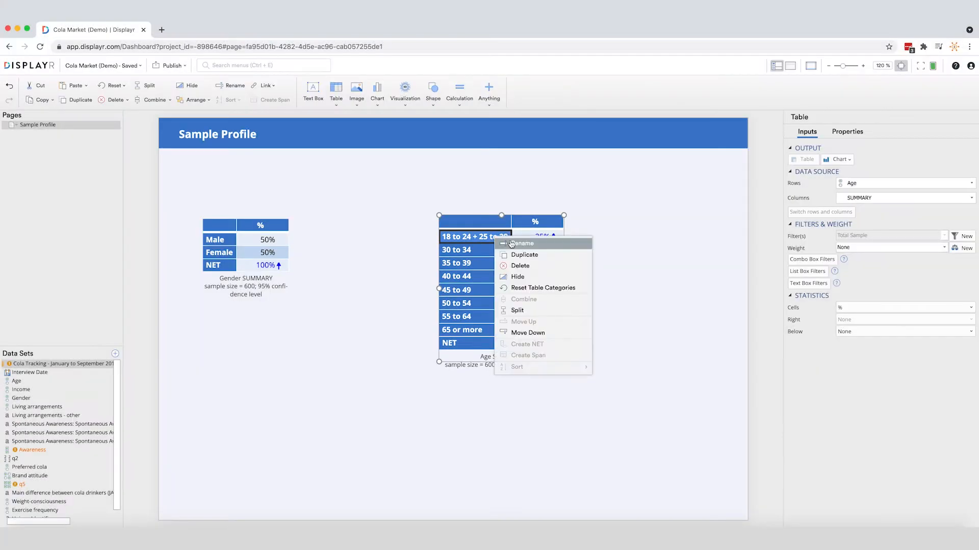
left_click(512, 243)
type("Under")
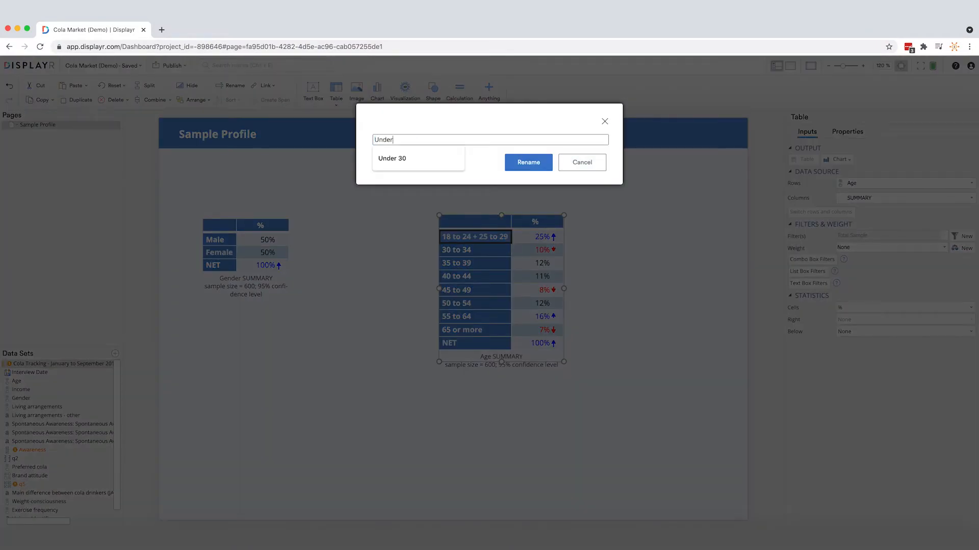
type(" 30")
left_click(516, 167)
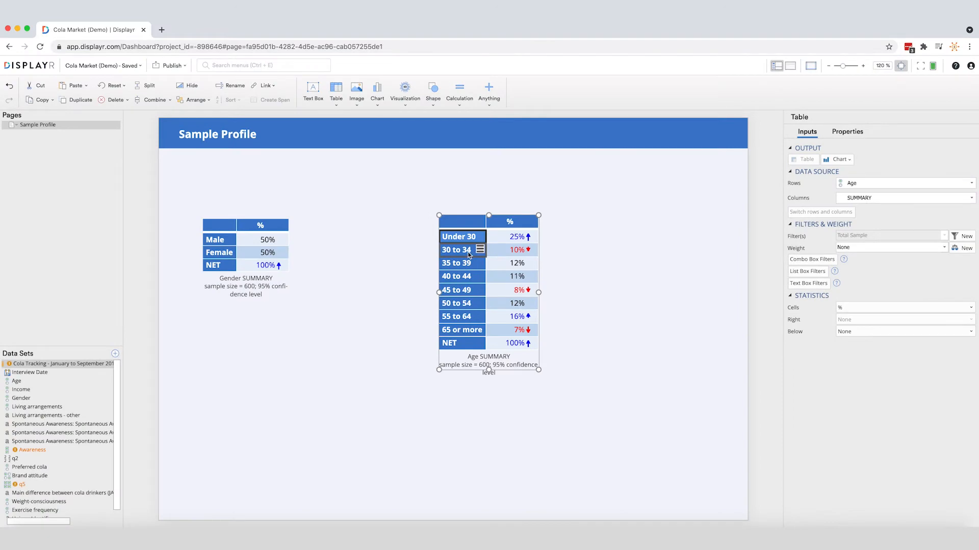
- Merge the 30 to 34 and 35 to 39 rows of the Age table and rename the merged category 30 to 39
left_click_drag(479, 250, 479, 265)
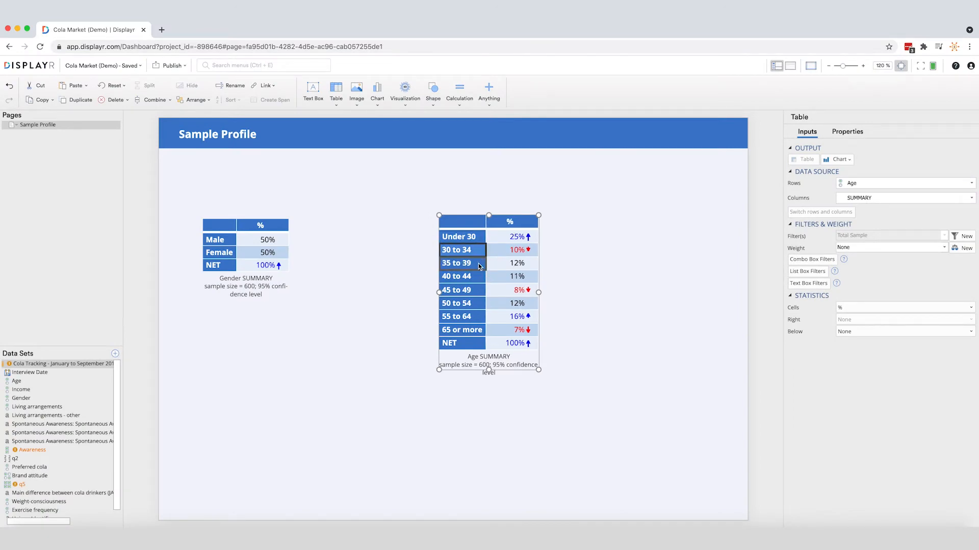
right_click(479, 252)
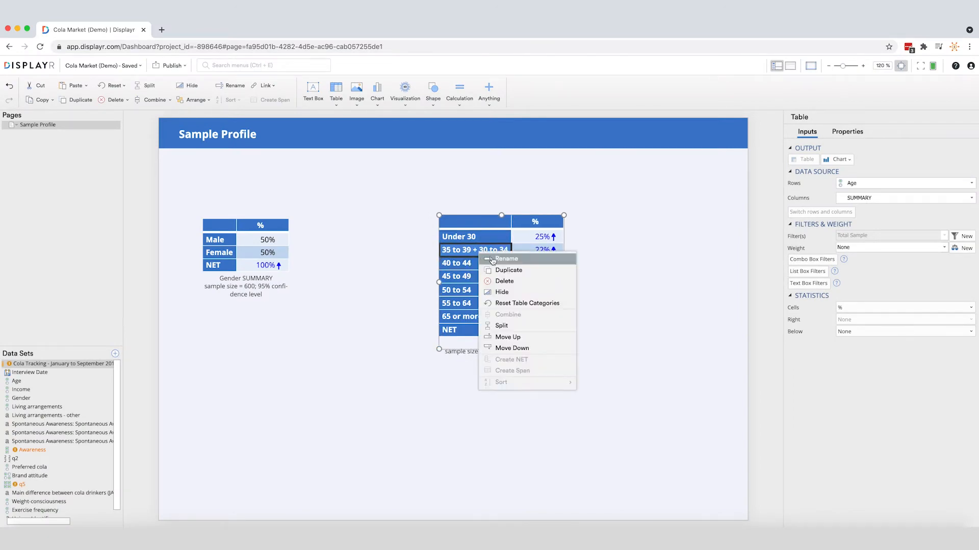
left_click(493, 259)
type("30 t")
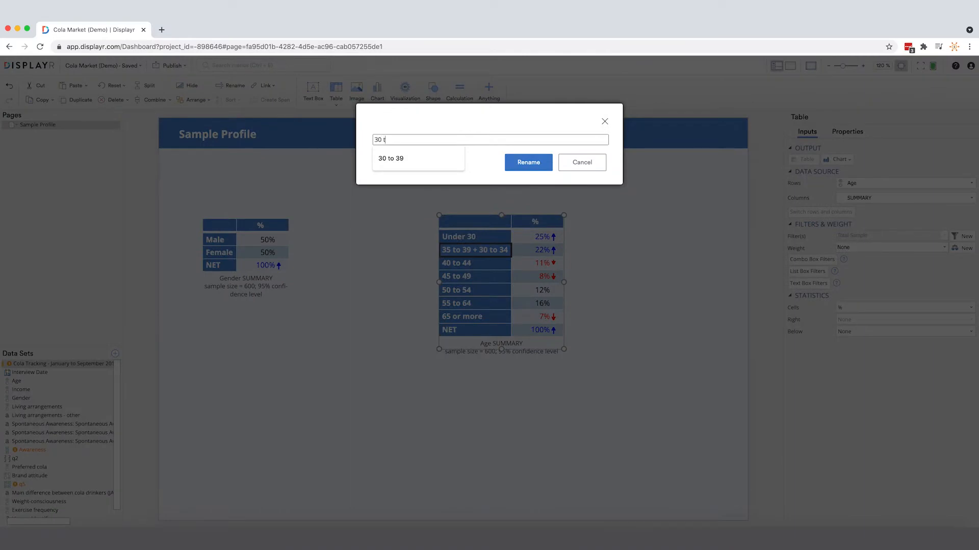
type("o 39")
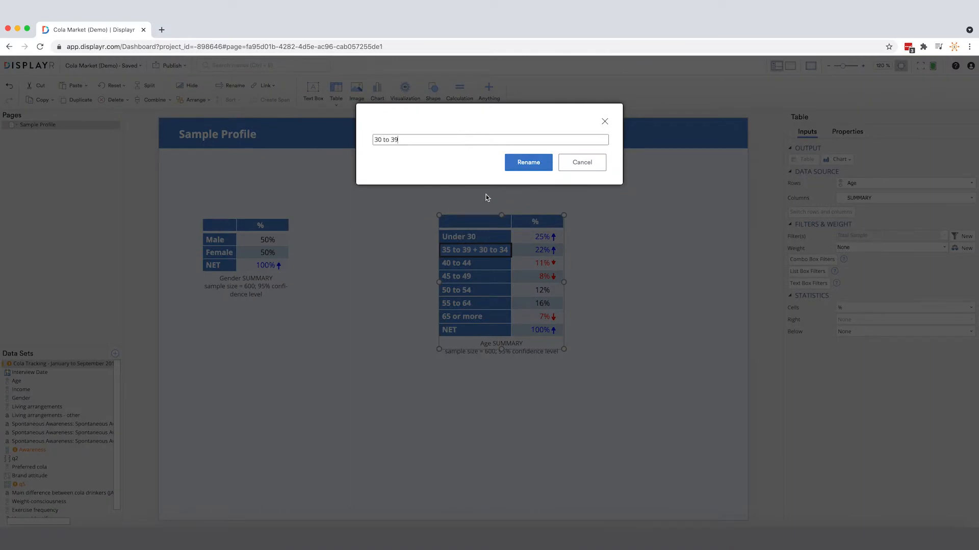
left_click(512, 164)
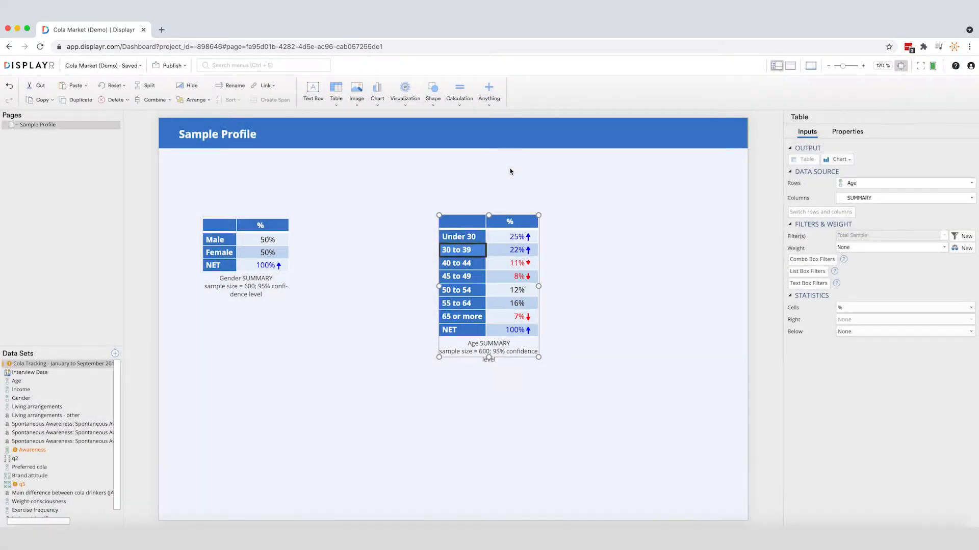
- Combine the Age rows from 40 to 44 through 65 or more and rename the combined category 40 or more
left_click_drag(462, 263, 467, 321)
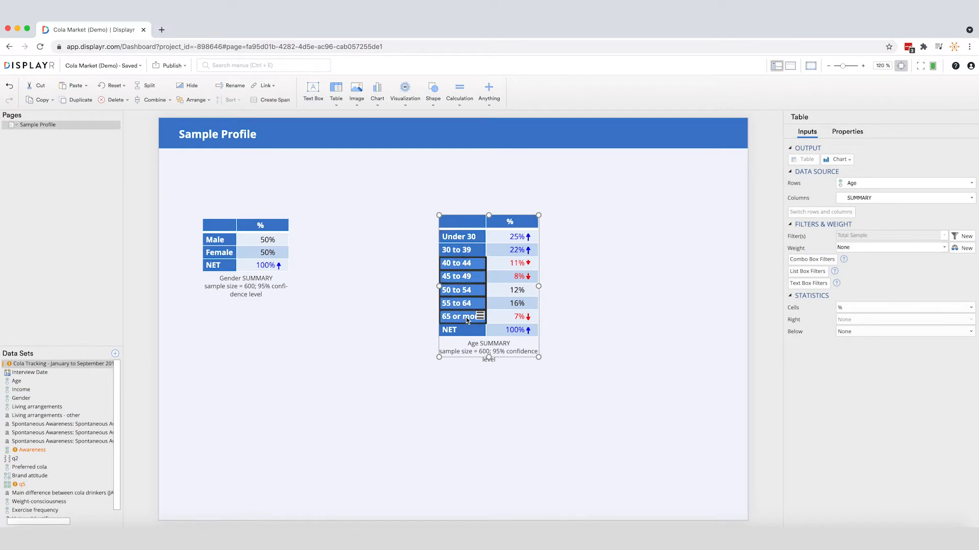
right_click(467, 308)
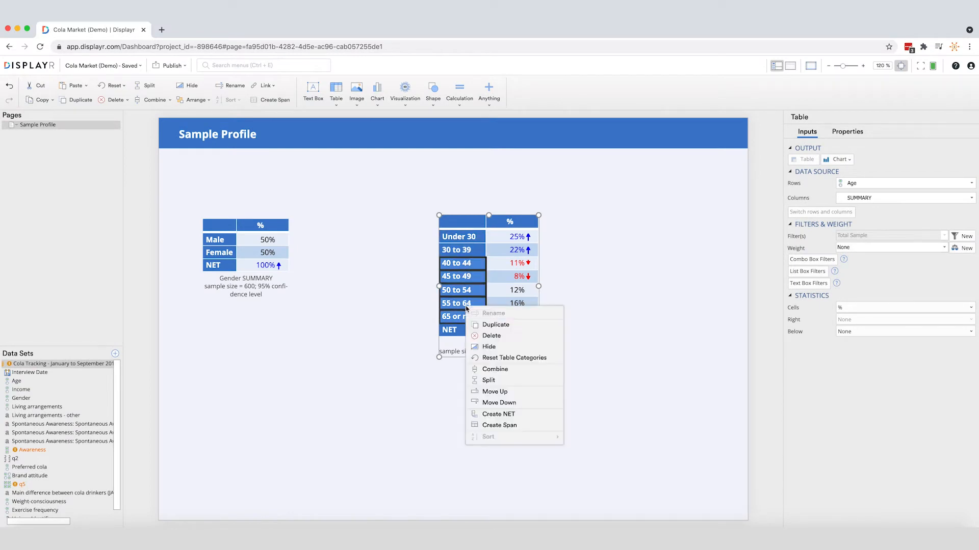
left_click(487, 369)
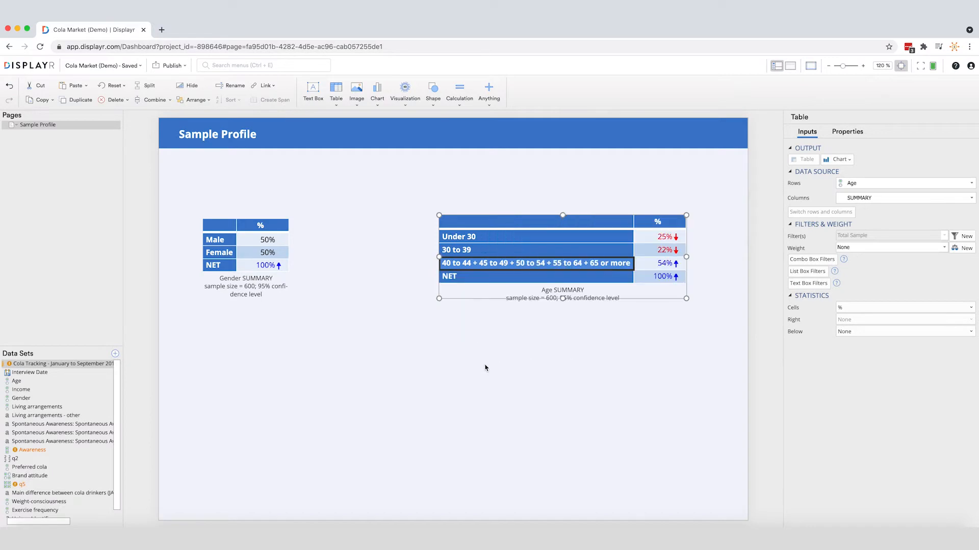
right_click(492, 264)
left_click(509, 274)
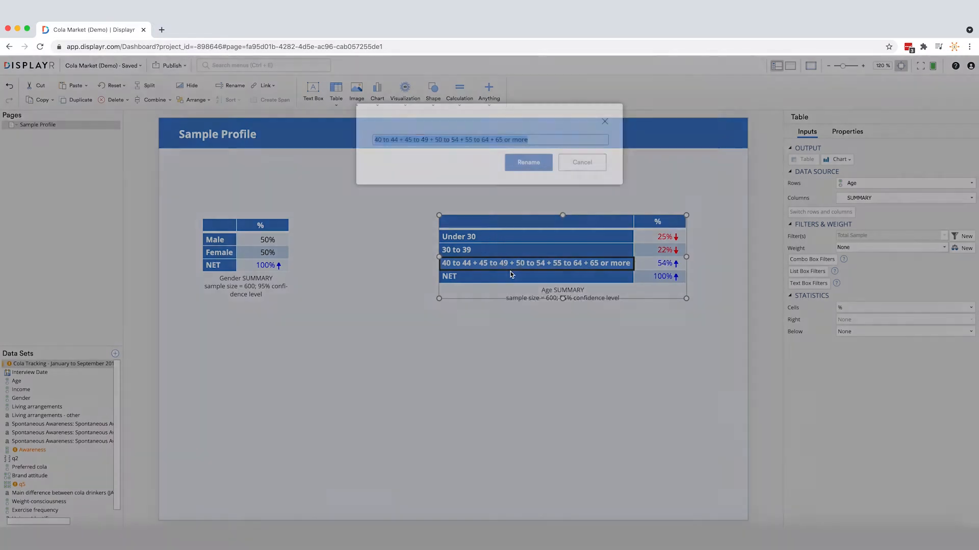
type("40 or more")
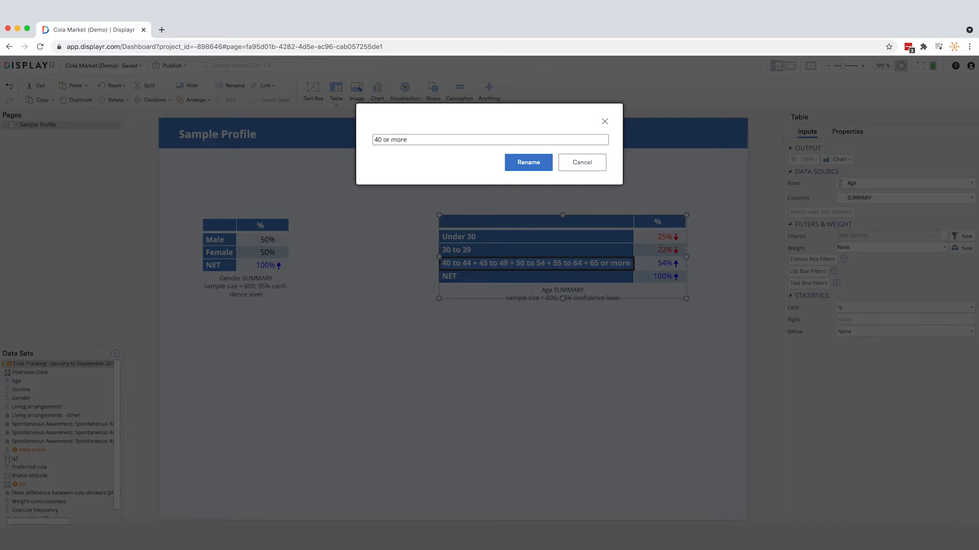
left_click(527, 169)
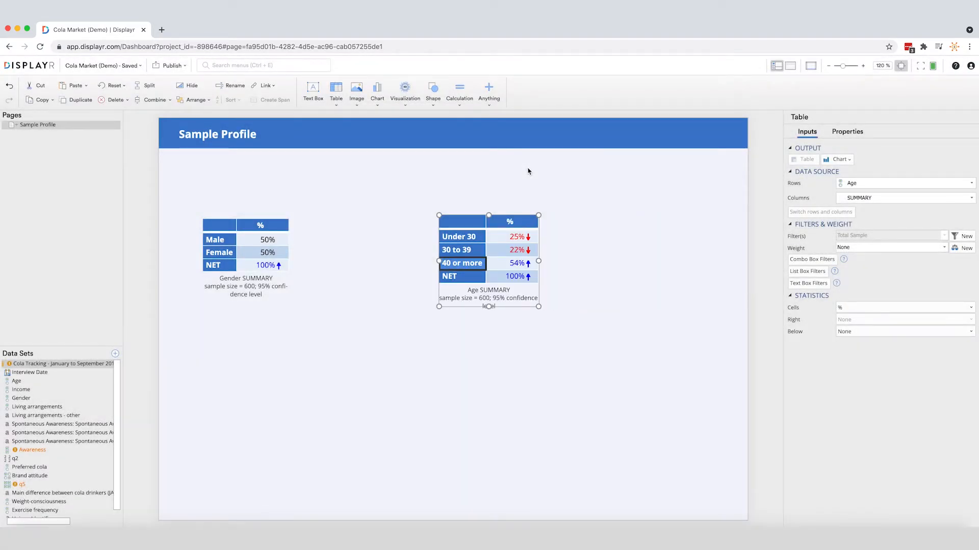
- Split the Under 30 category of the Age table into its original age groups and undo the split
right_click(468, 238)
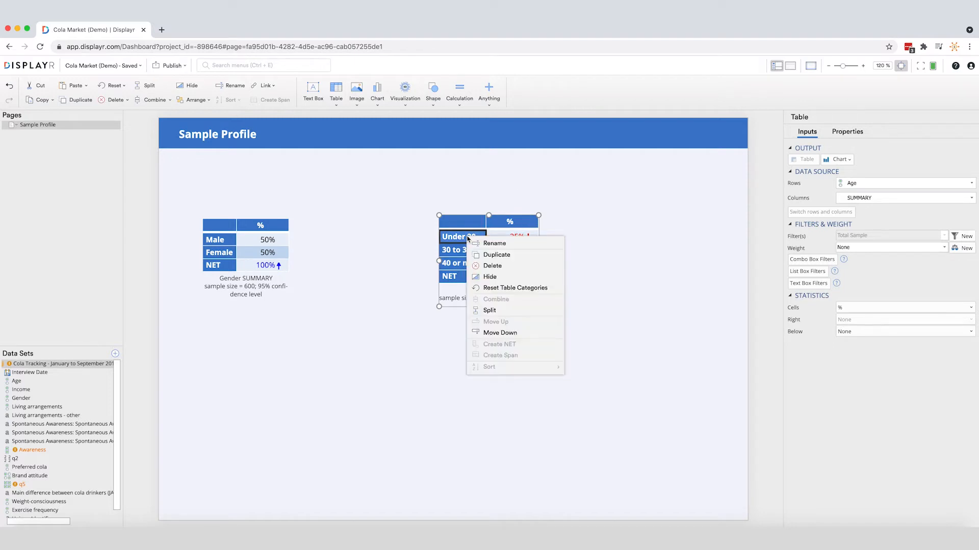
left_click(490, 310)
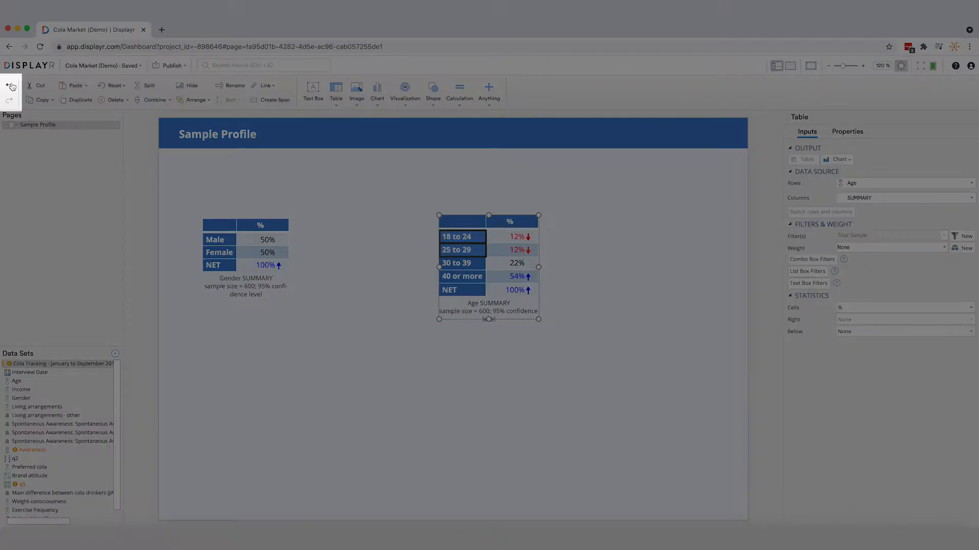
left_click(10, 86)
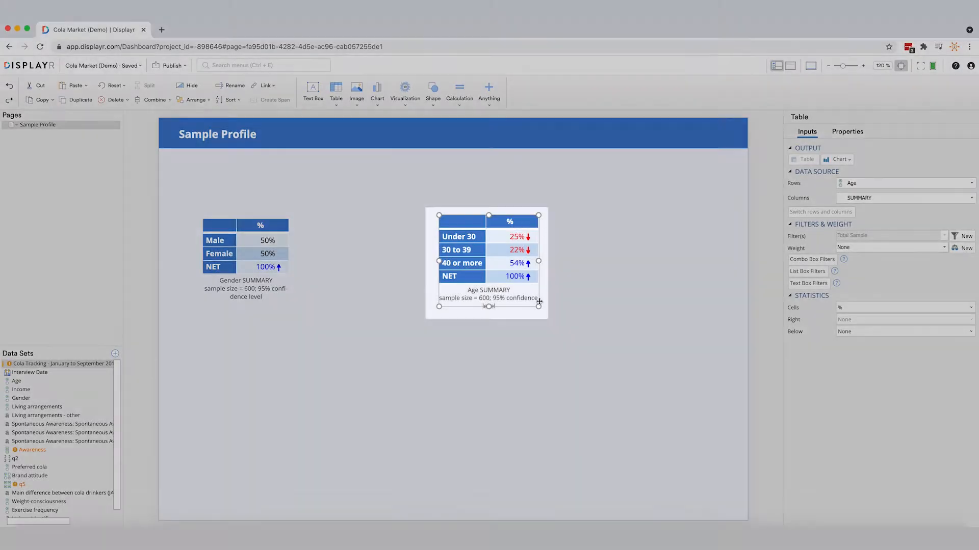
- Convert the Age table to a horizontal bar chart and narrow it to a width of about 503 so it fits the page
mouse_move(527, 229)
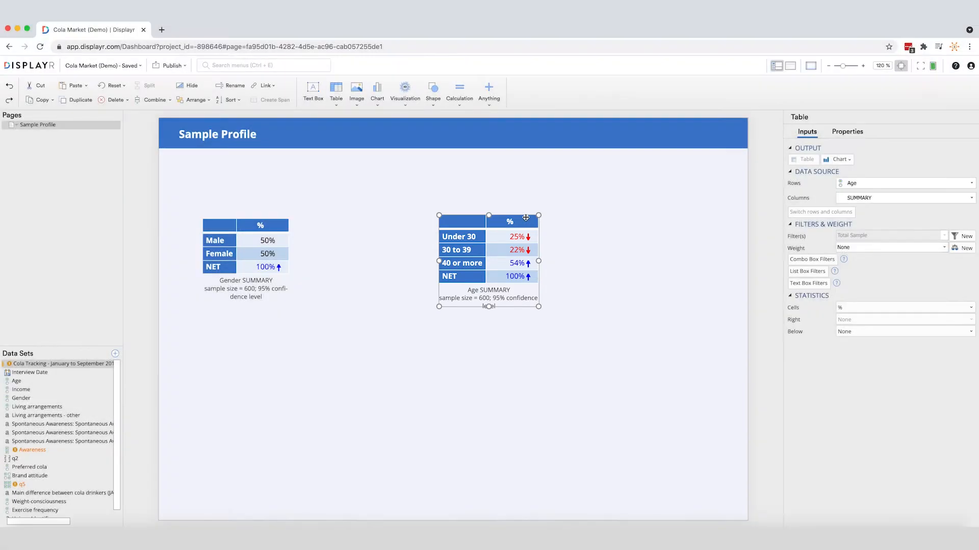
left_click(841, 159)
left_click(789, 197)
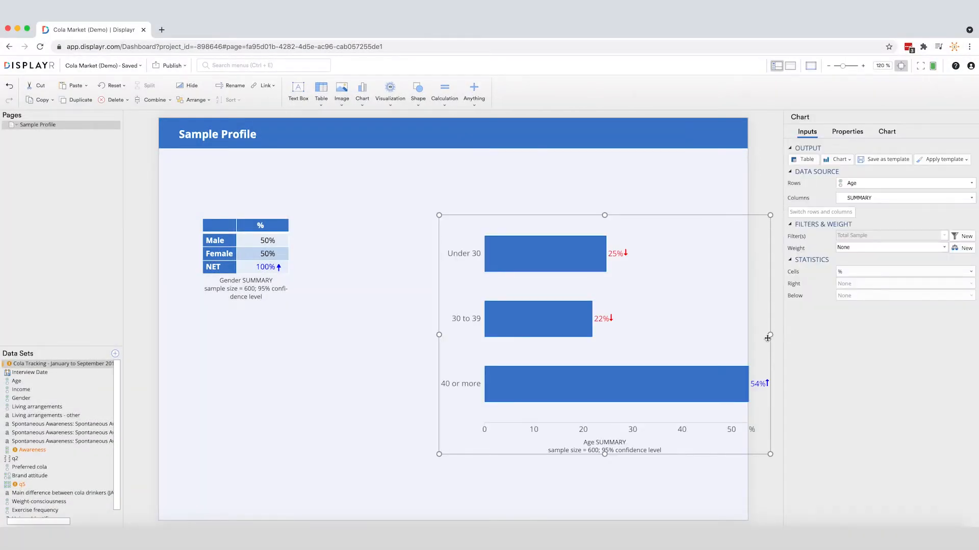
left_click_drag(748, 337, 723, 340)
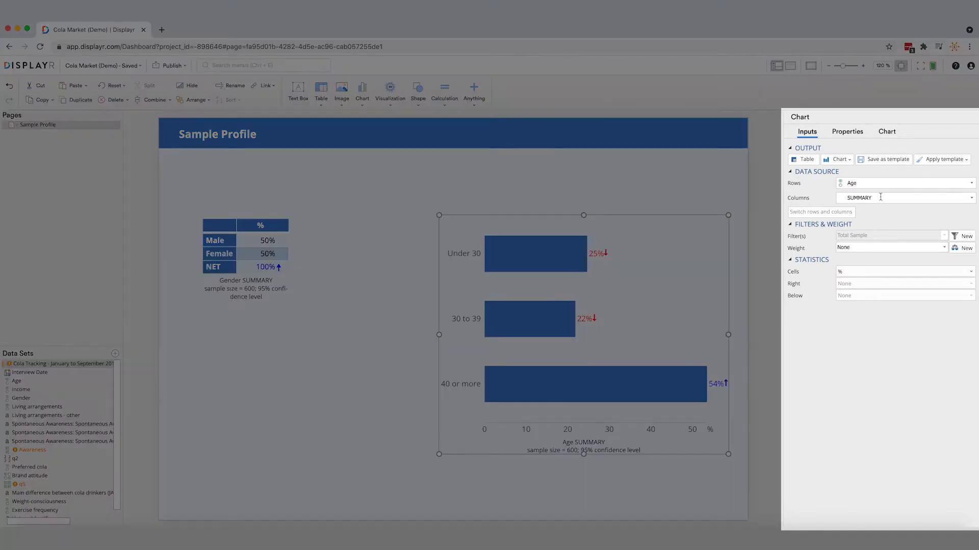
- Turn off the significance indicators on the Age bar chart
left_click(848, 132)
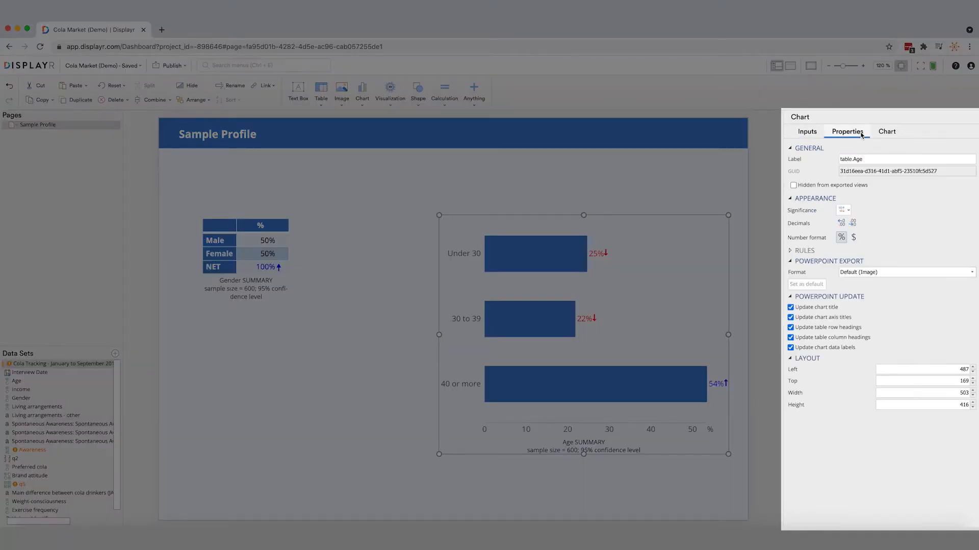
left_click(844, 210)
left_click(844, 223)
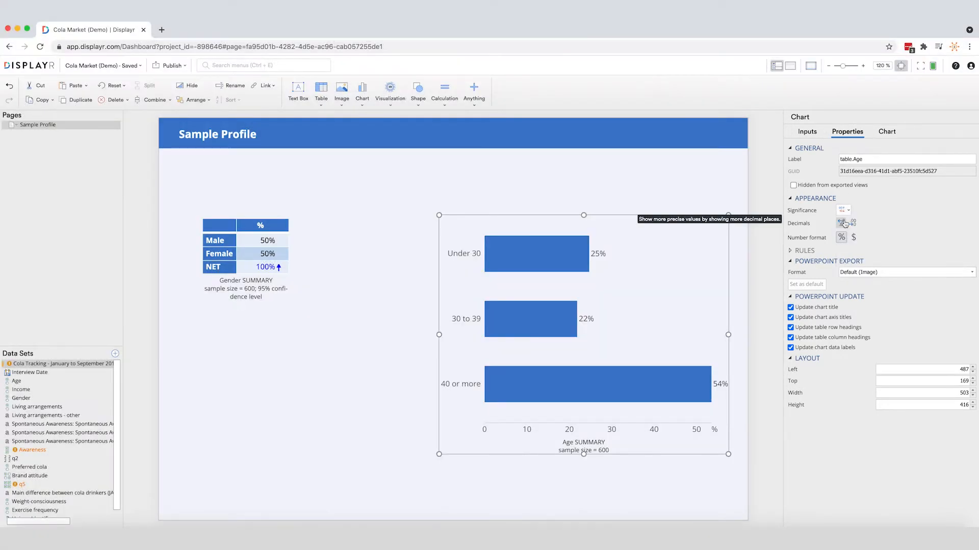
- Convert the Gender table to a pie chart and narrow it to fit beside the Age bar chart
left_click(275, 254)
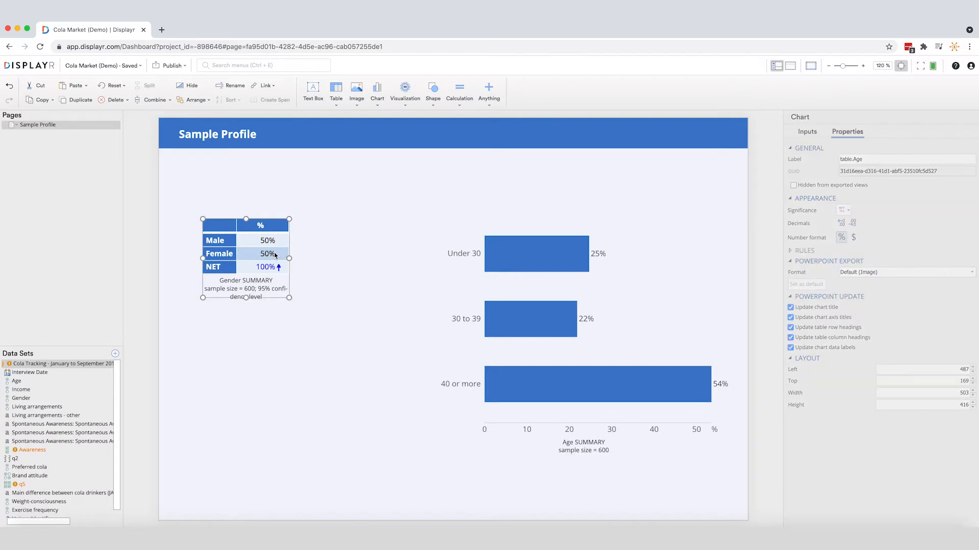
left_click(835, 160)
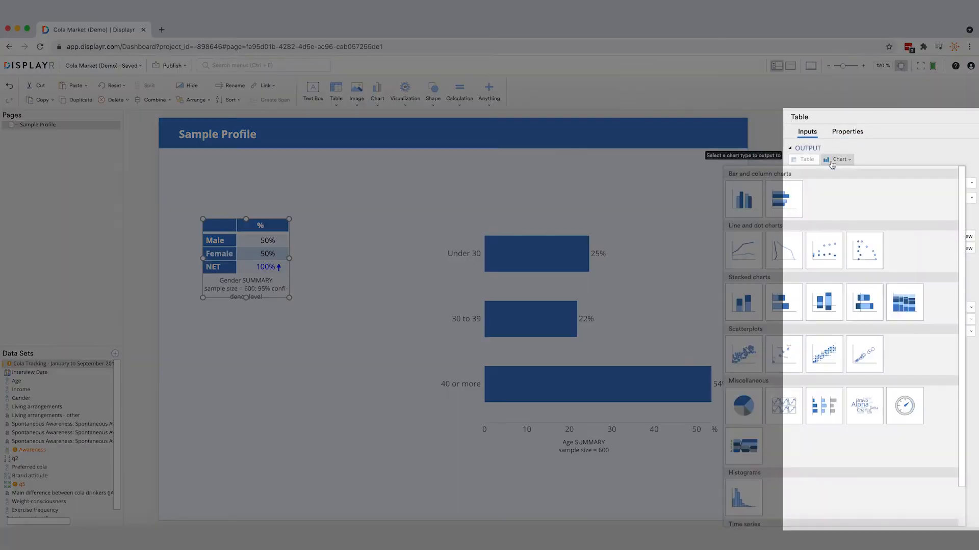
left_click(753, 398)
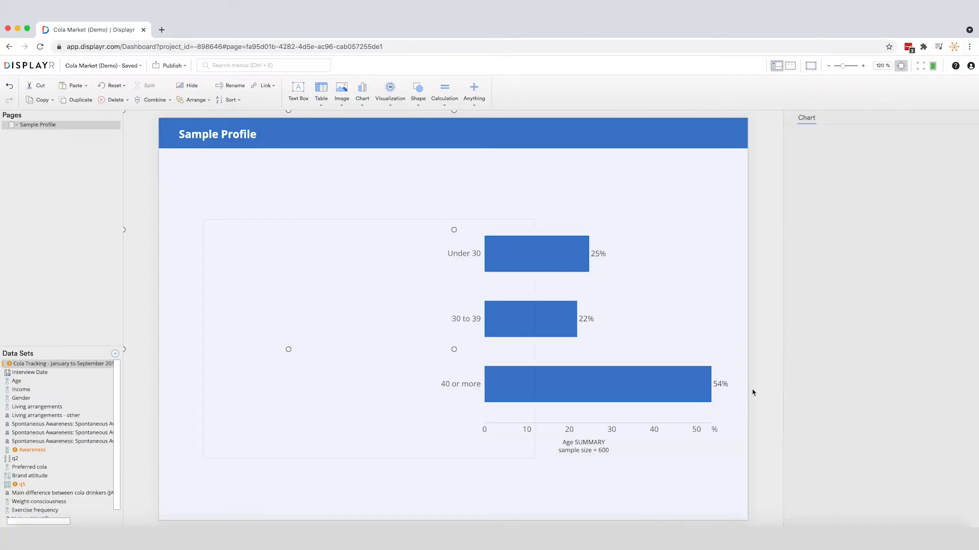
left_click_drag(535, 359, 432, 349)
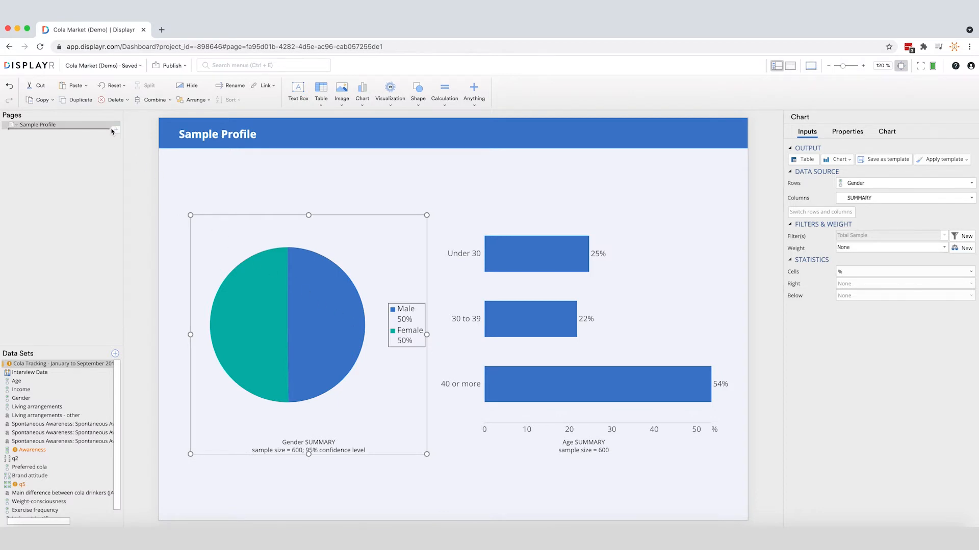
- Add a Title Only page after Sample Profile and place an Awareness summary table on it
left_click(113, 129)
left_click(135, 154)
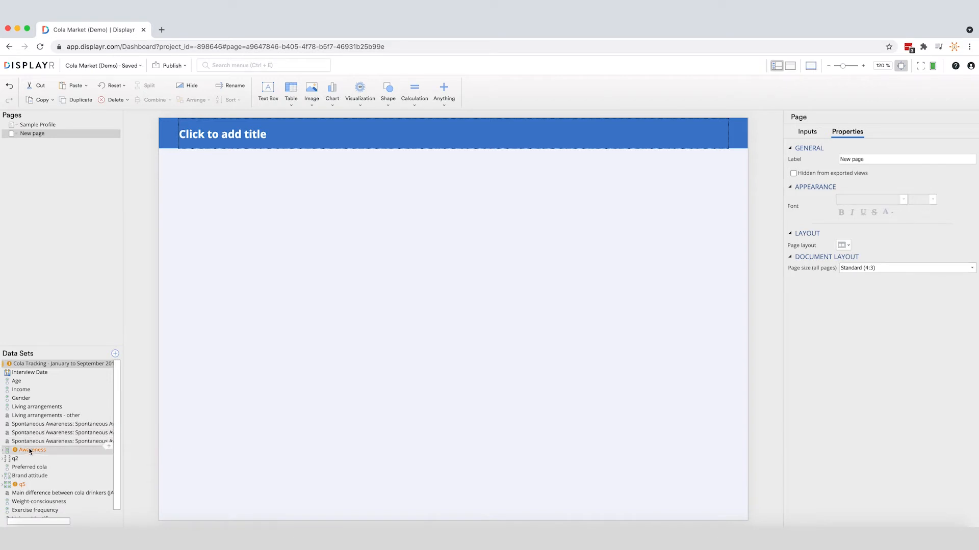
left_click_drag(32, 450, 204, 193)
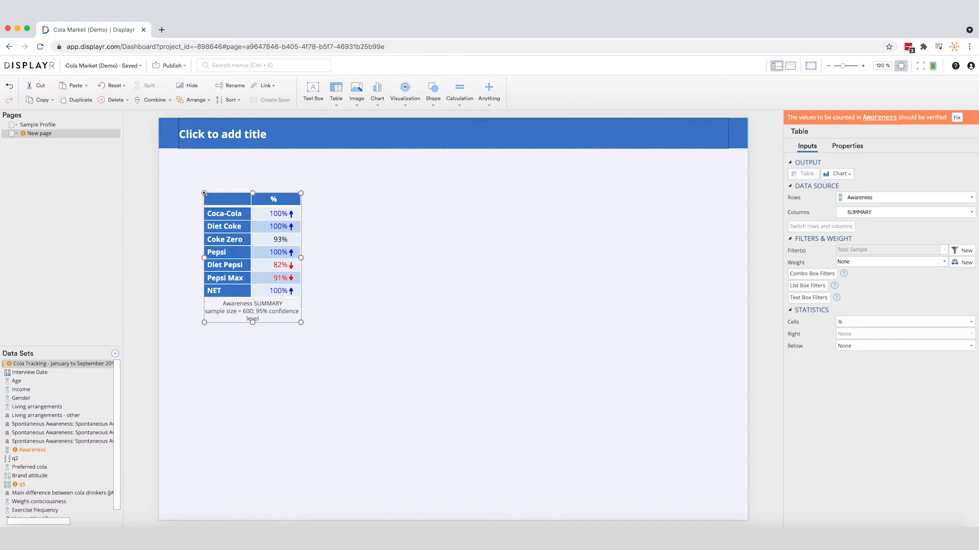
- Combine the Pepsi, Diet Pepsi and Pepsi Max rows of the Awareness table and rename the merged row Total Pepsi
left_click(231, 253)
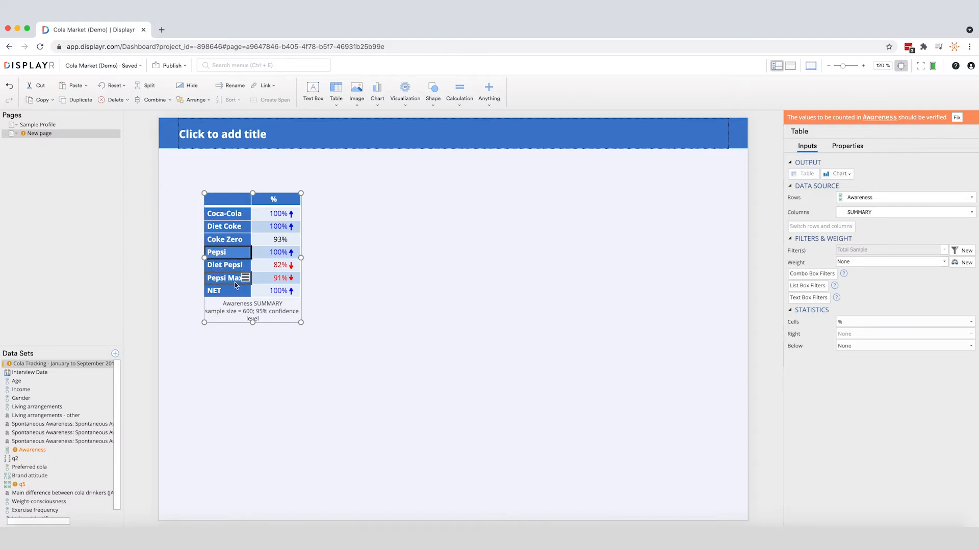
left_click(236, 278, "shift")
right_click(232, 265)
left_click(246, 327)
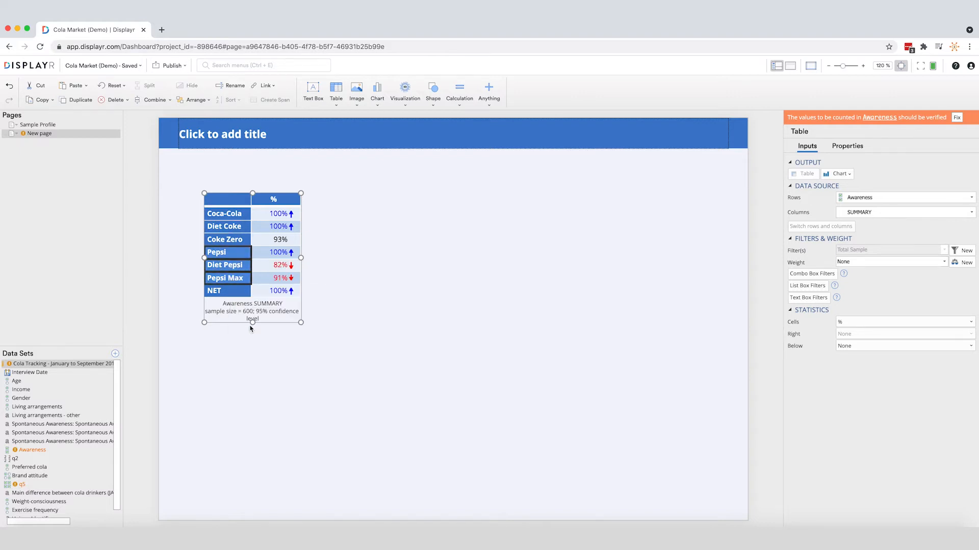
right_click(236, 256)
left_click(249, 260)
type("Total Pe")
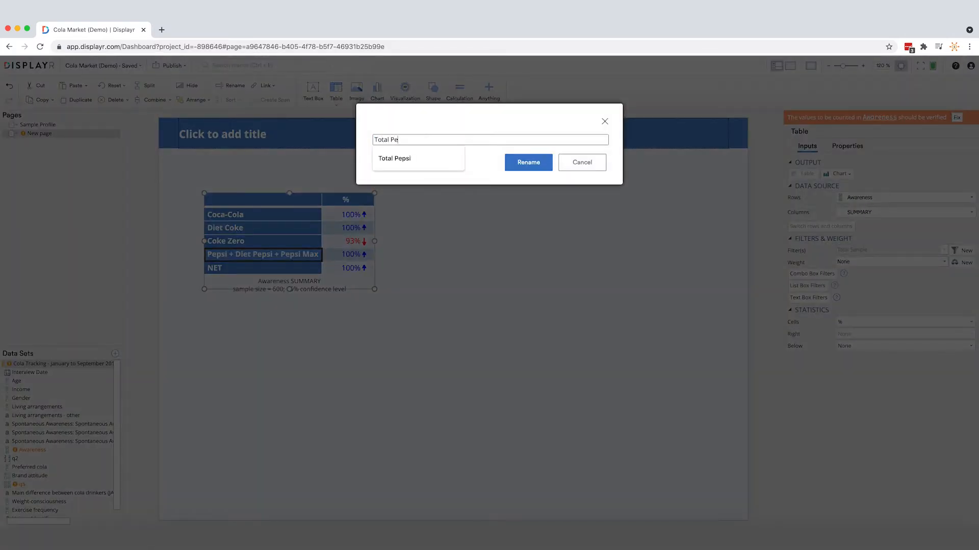
type("psi")
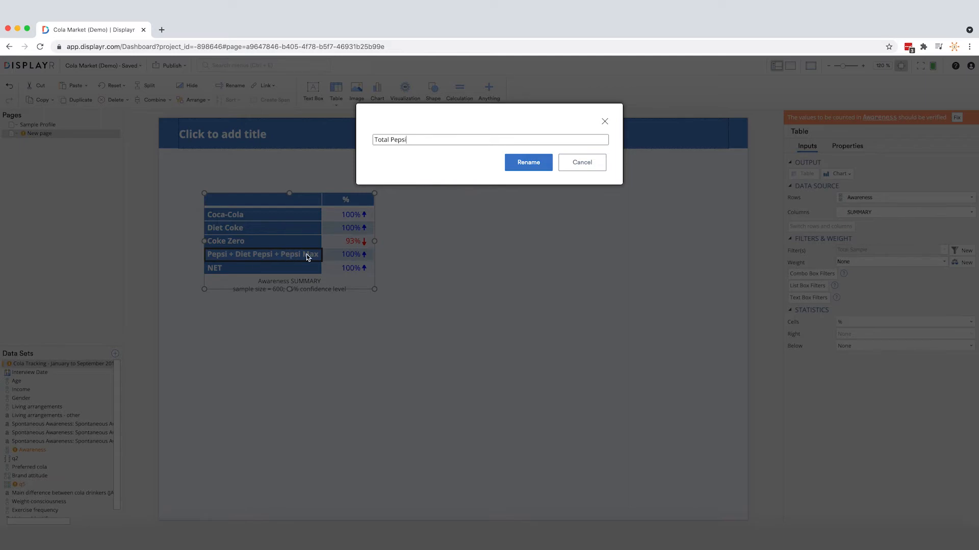
left_click(511, 161)
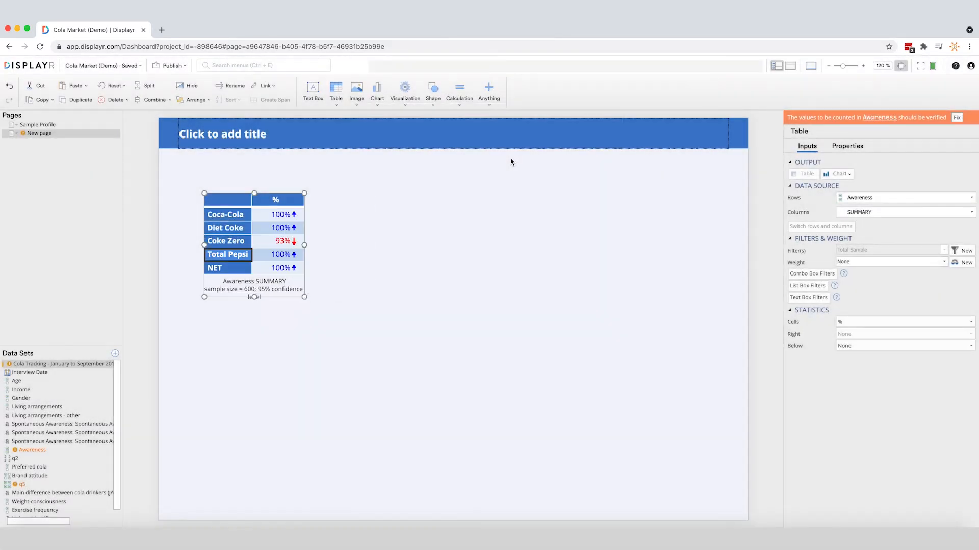
- Replace the Awareness table's data with Brand attitude, and merge its Like and Love columns into one named Top 2 Box
left_click_drag(29, 476, 273, 201)
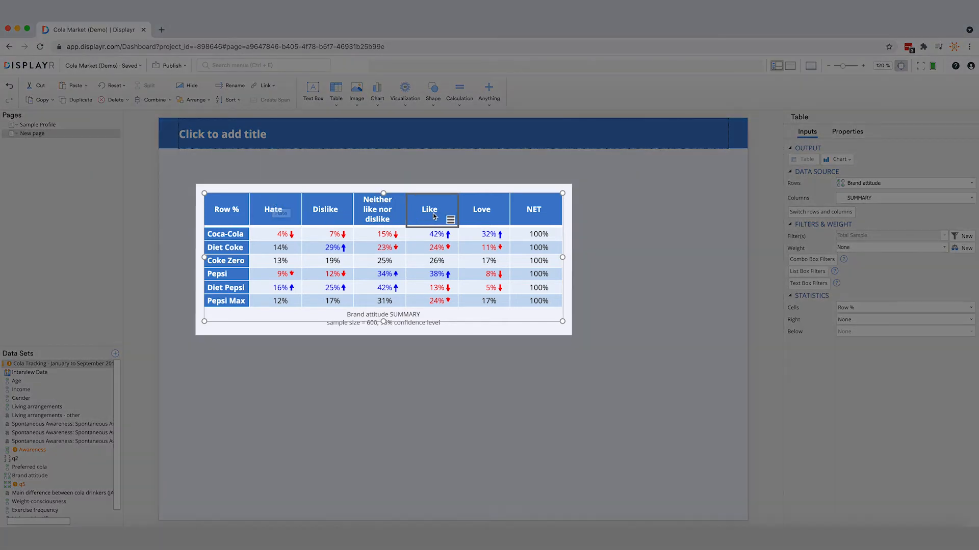
left_click_drag(451, 219, 499, 220)
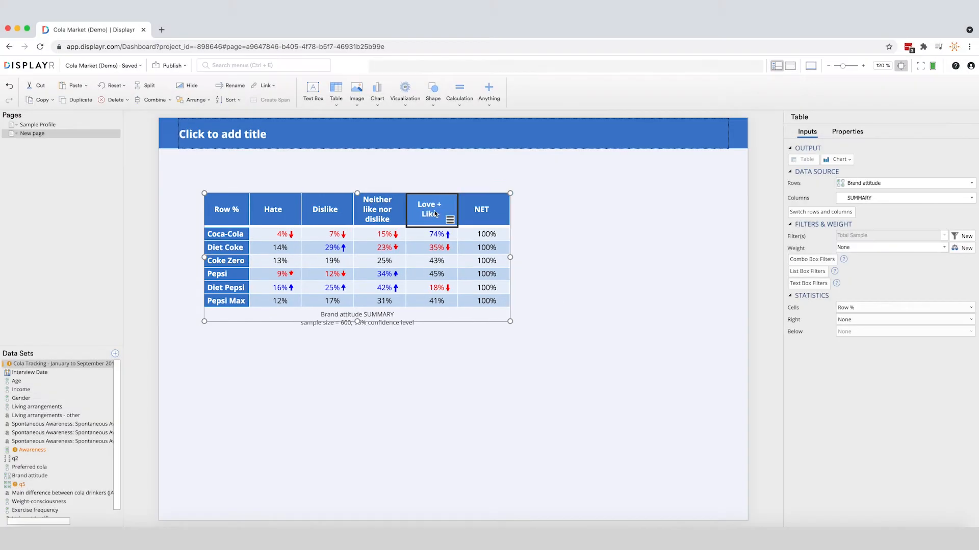
right_click(435, 213)
left_click(449, 217)
type("T")
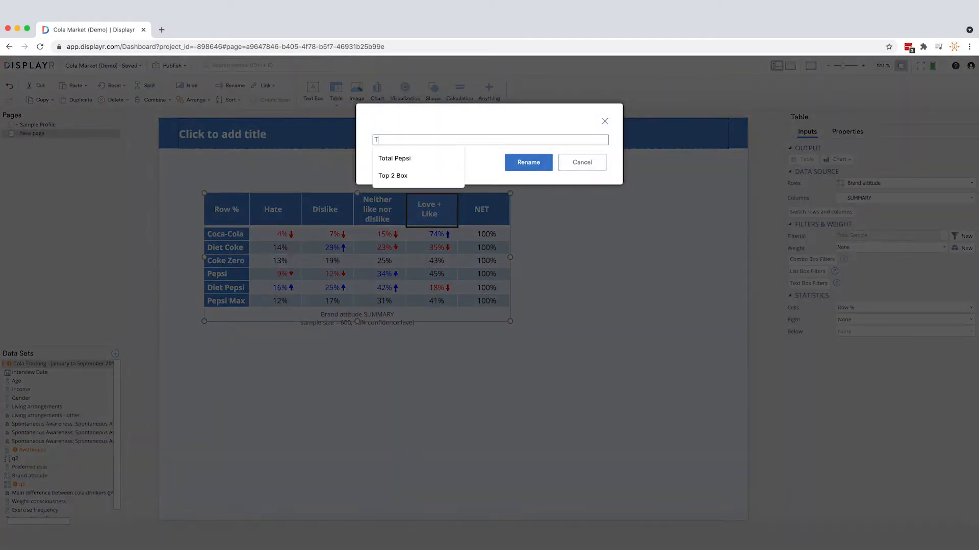
type("op 2 B")
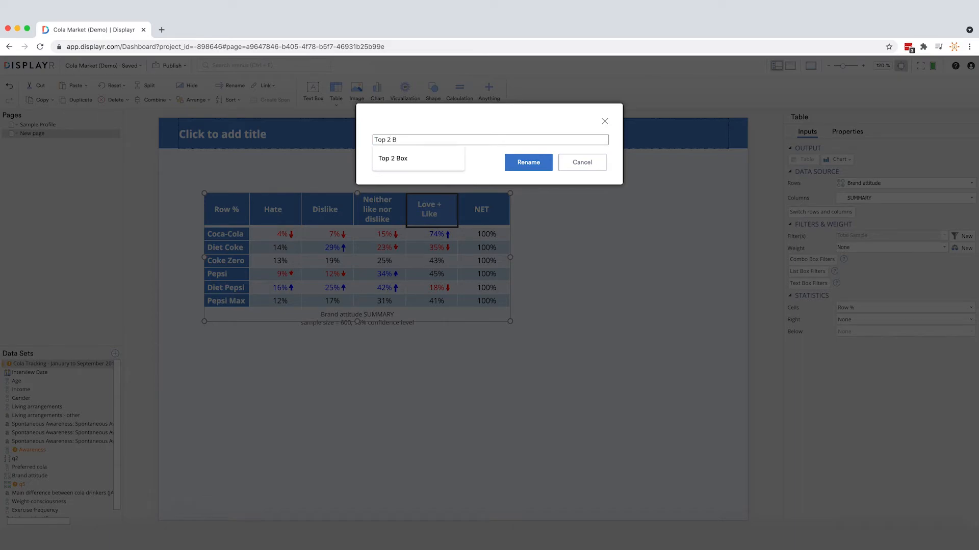
type("ox")
left_click(511, 174)
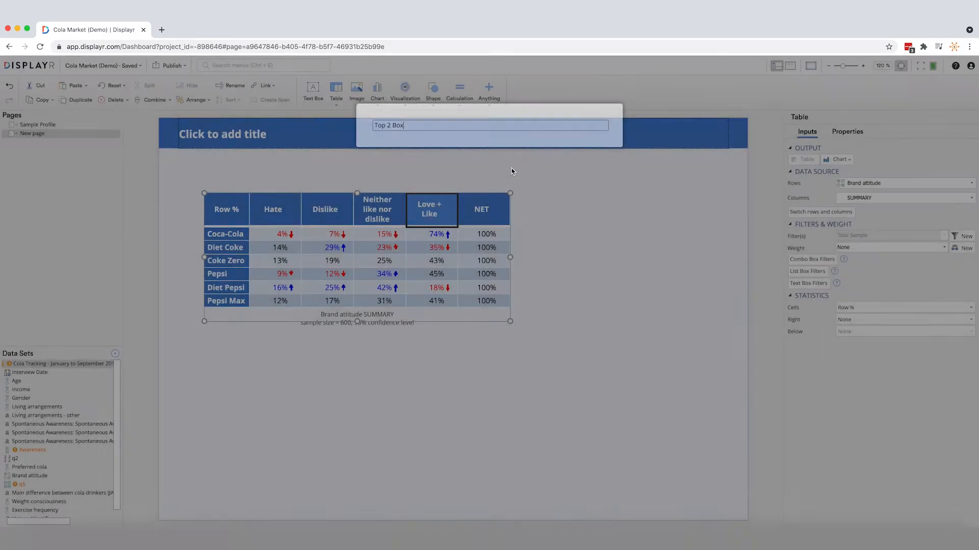
- Title the page with the Brand attitude table "Brand Attitude"
left_click(272, 138)
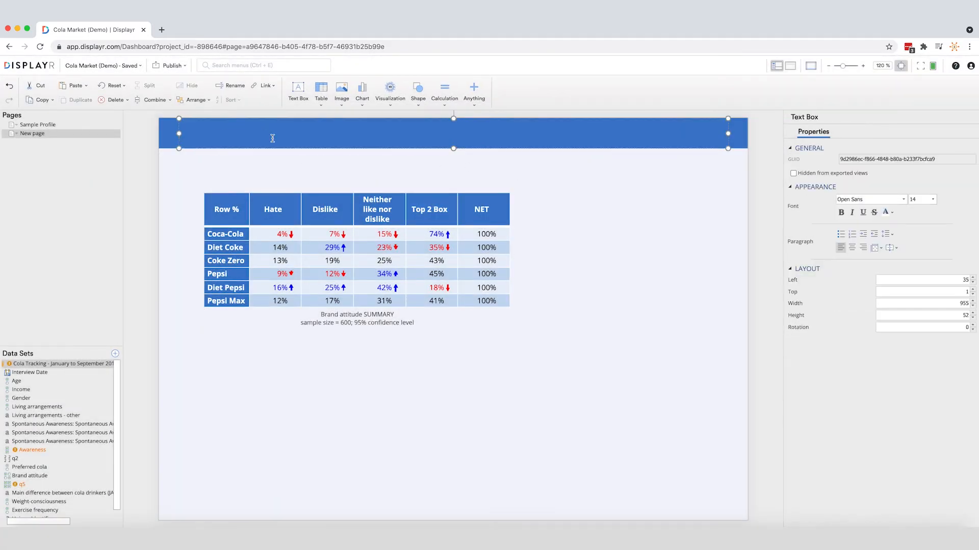
type("Brand Attitude")
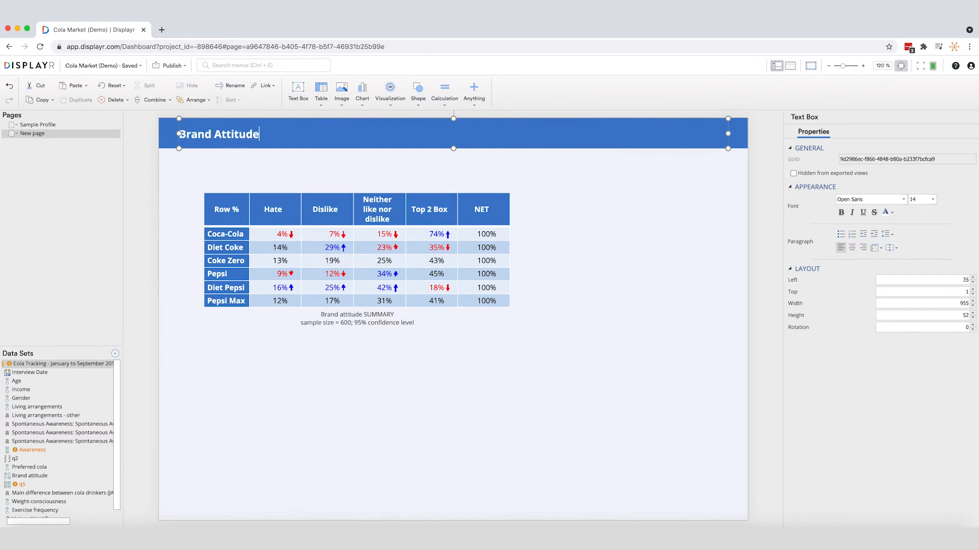
- Add another Title Only page and build a table on it with Preferred cola in the rows and Age in the columns
left_click(112, 141)
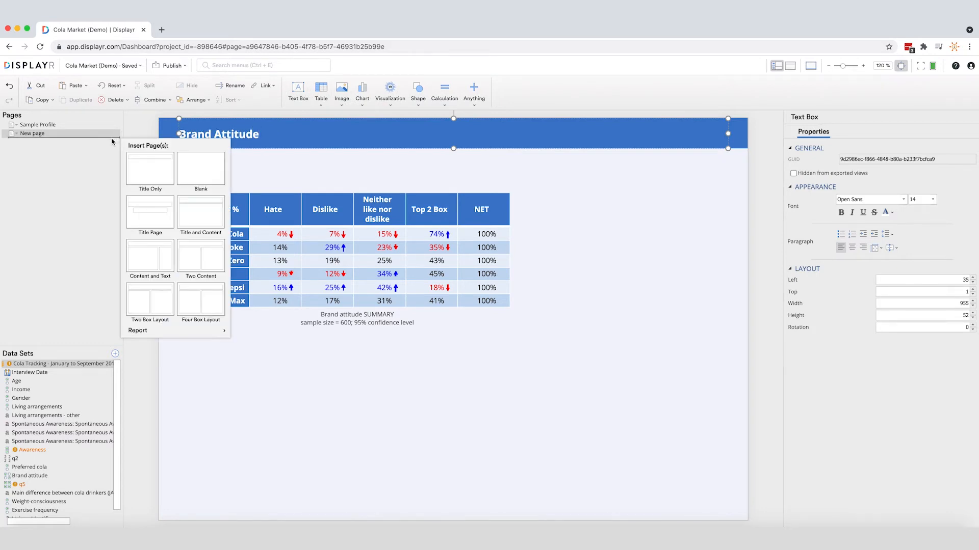
left_click(135, 162)
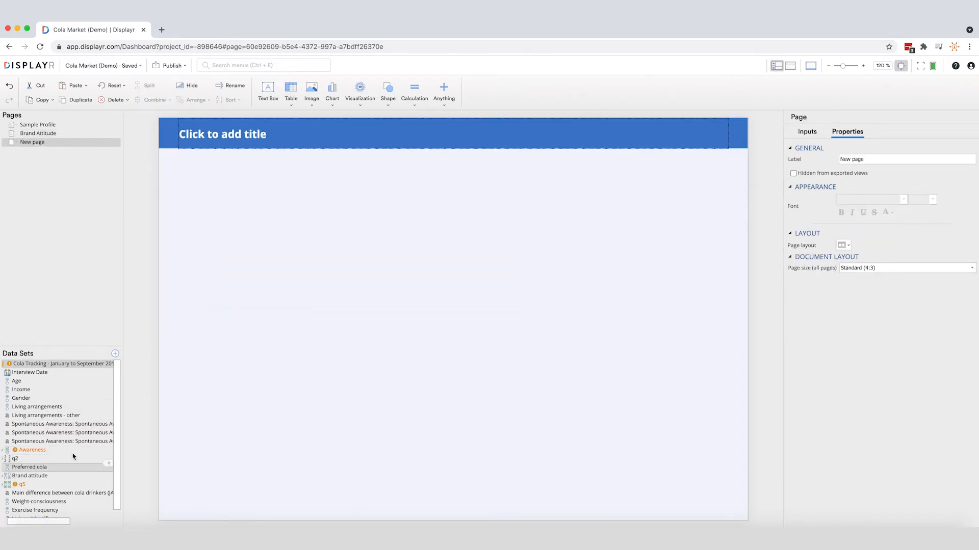
left_click_drag(73, 465, 243, 223)
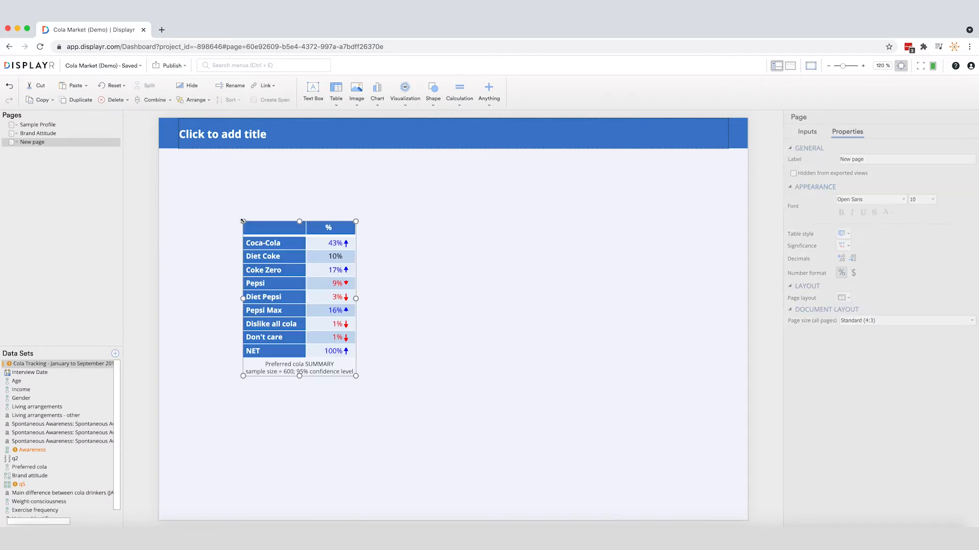
left_click_drag(20, 381, 310, 250)
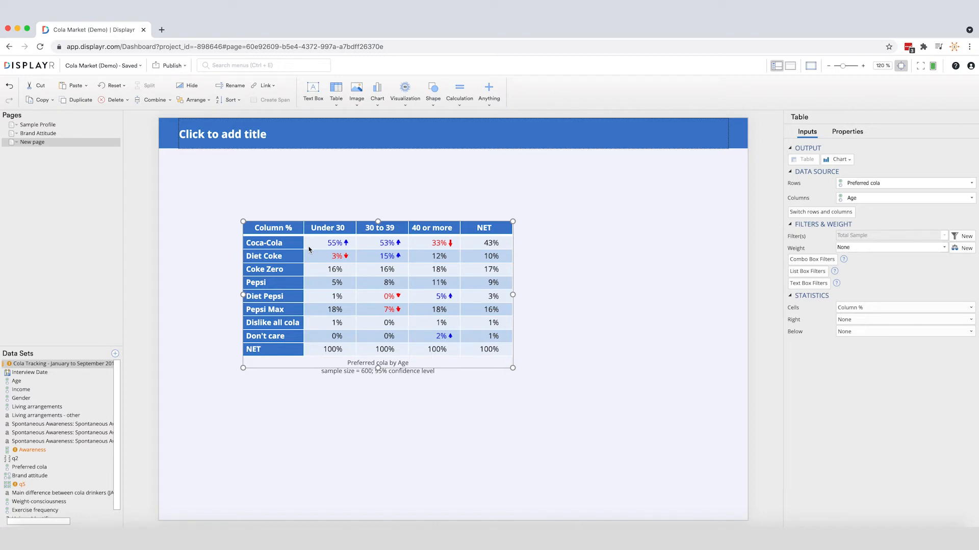
- Insert an Analysis Summary of the Preferred cola by Age table and fit it beside the table at a width of about 304
left_click(488, 91)
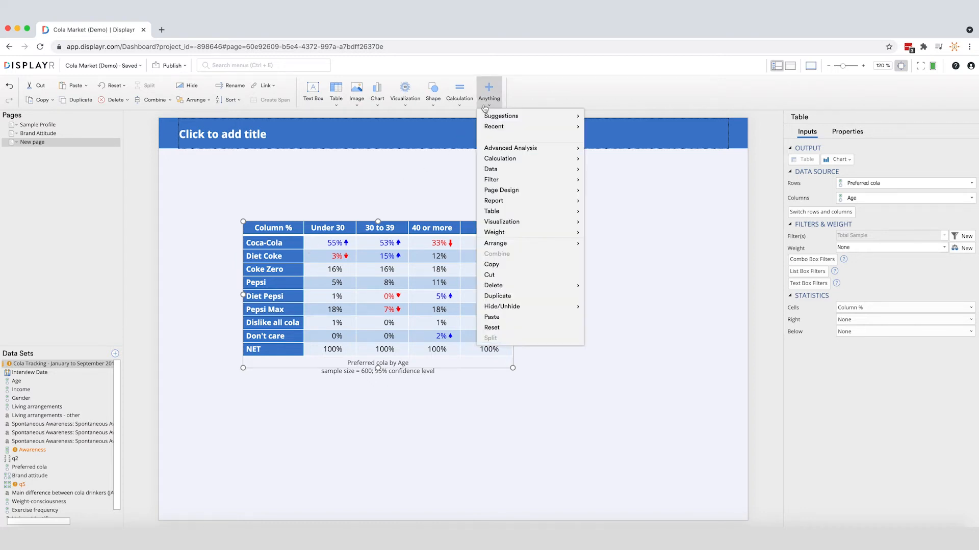
mouse_move(502, 190)
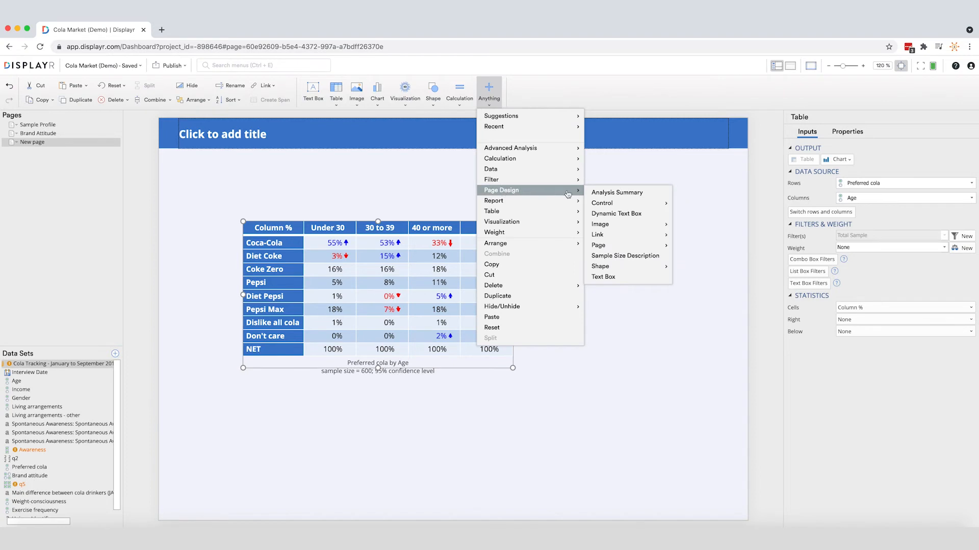
left_click(605, 193)
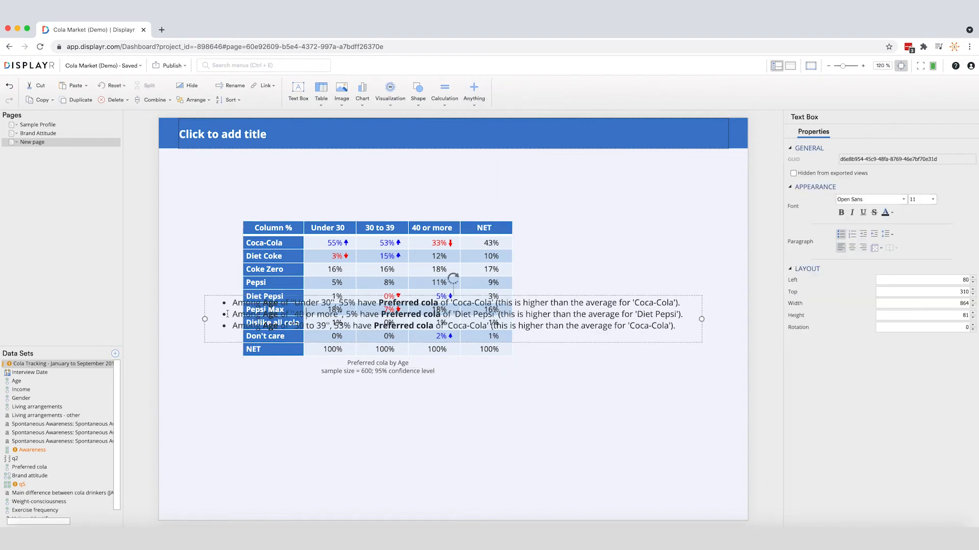
left_click_drag(575, 294, 576, 220)
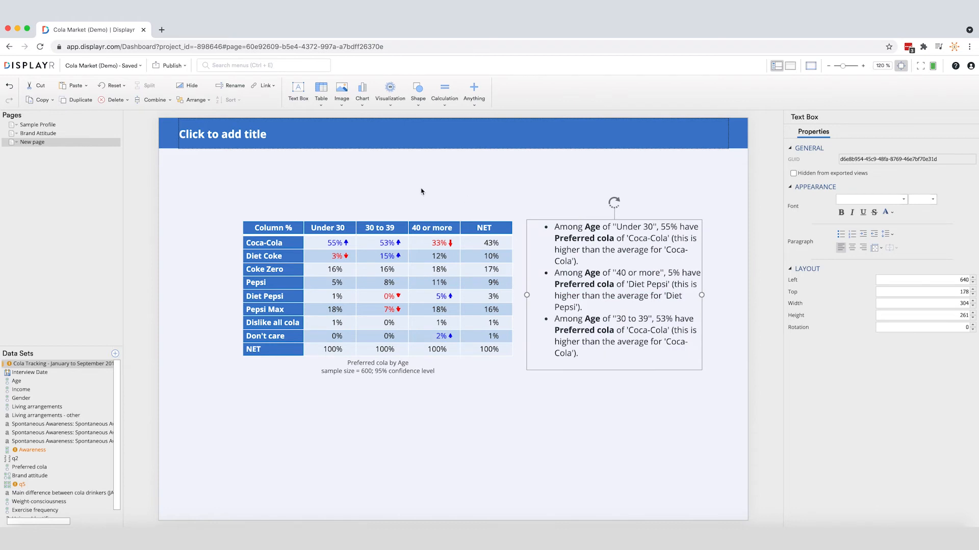
- Title the page with the crosstab and its summary "Preferred Cola by Age"
left_click(237, 140)
type("Pref")
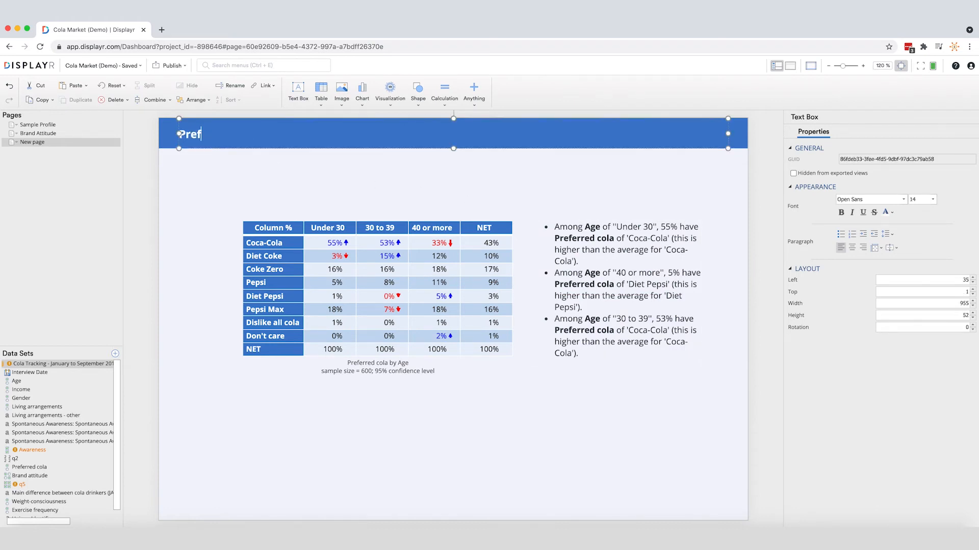
type("erred Cola by Age")
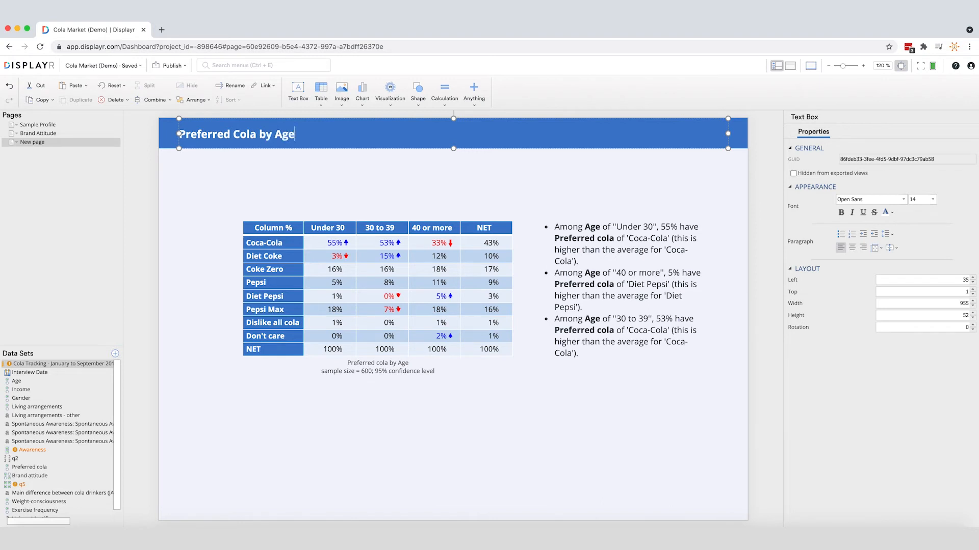
left_click(238, 177)
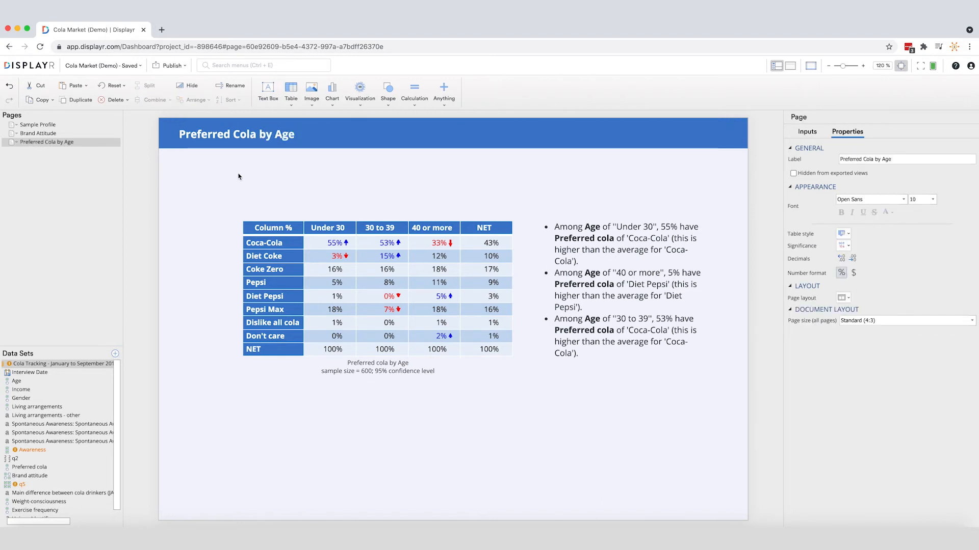
- Convert the Preferred cola by Age table to a ranking plot, widen it to fill the space beside the summary, and move it up slightly
left_click(257, 221)
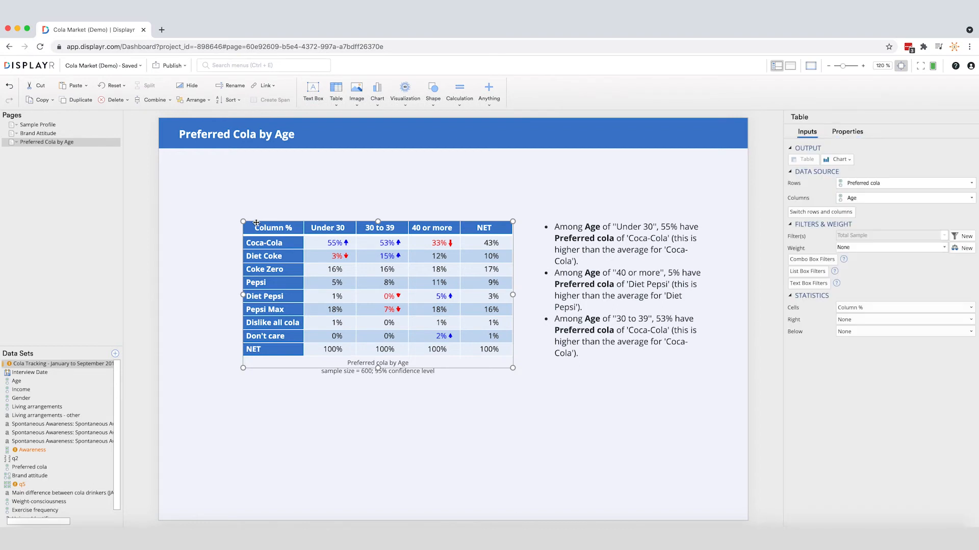
left_click(837, 160)
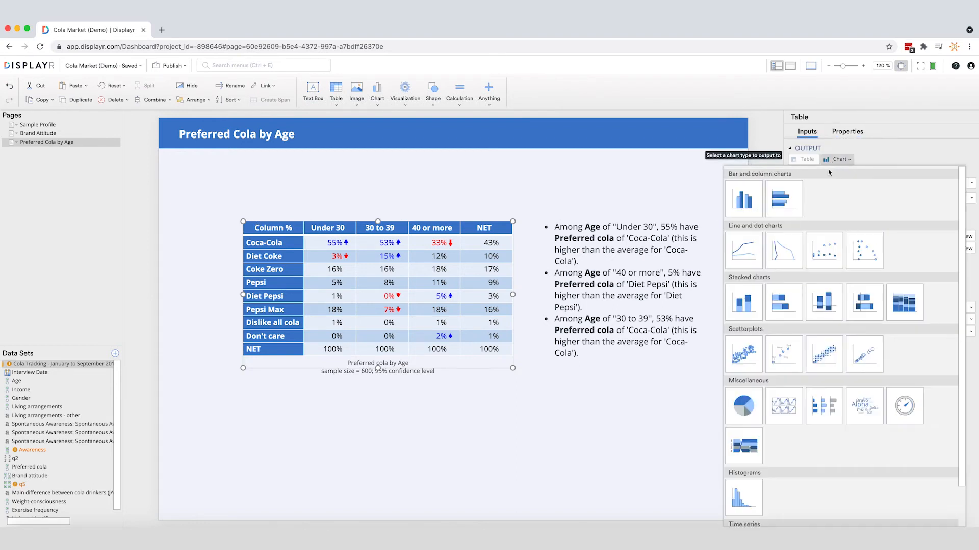
left_click(747, 438)
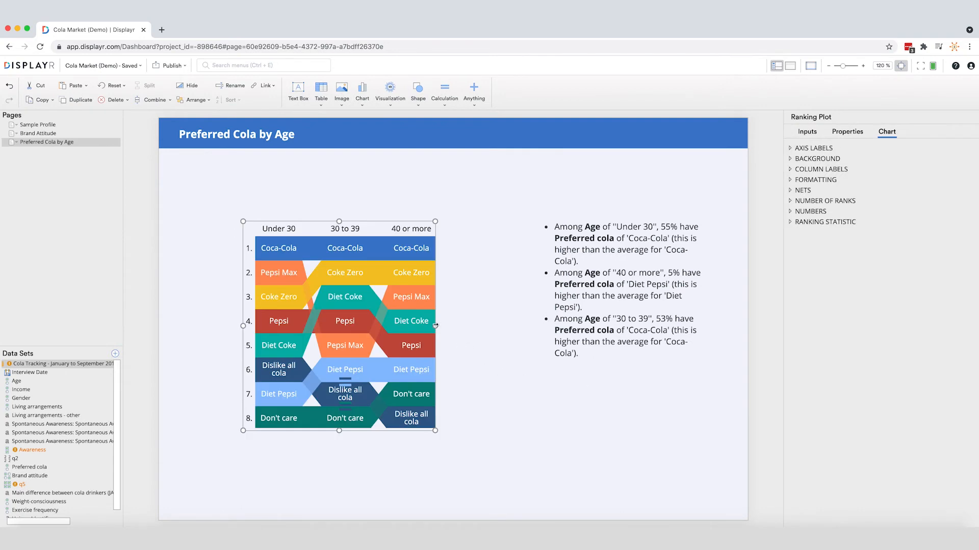
left_click_drag(435, 326, 525, 326)
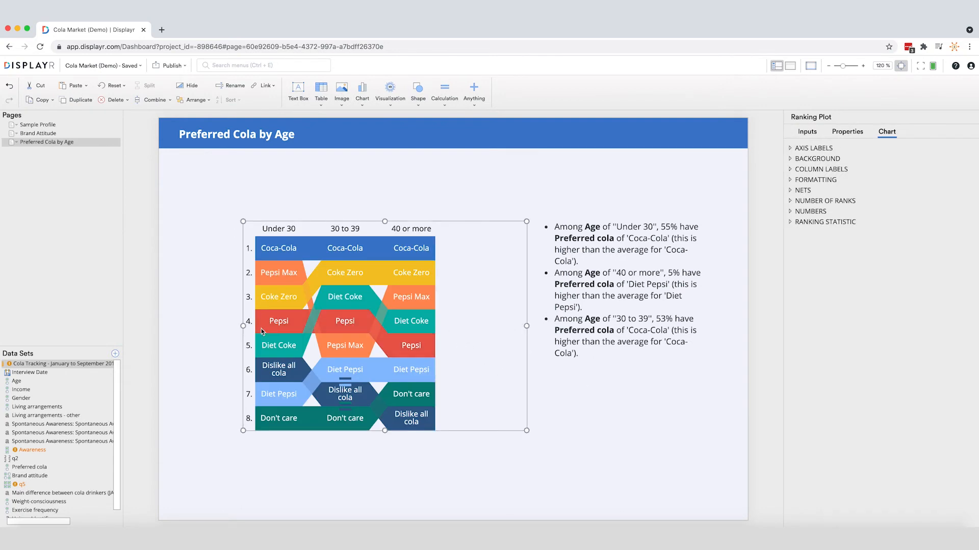
left_click_drag(242, 326, 183, 326)
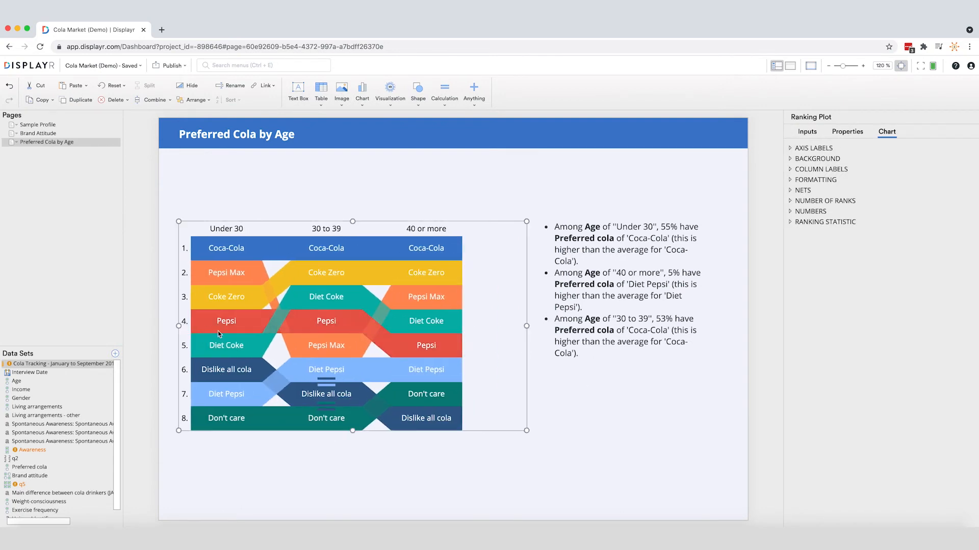
left_click_drag(365, 433, 367, 402)
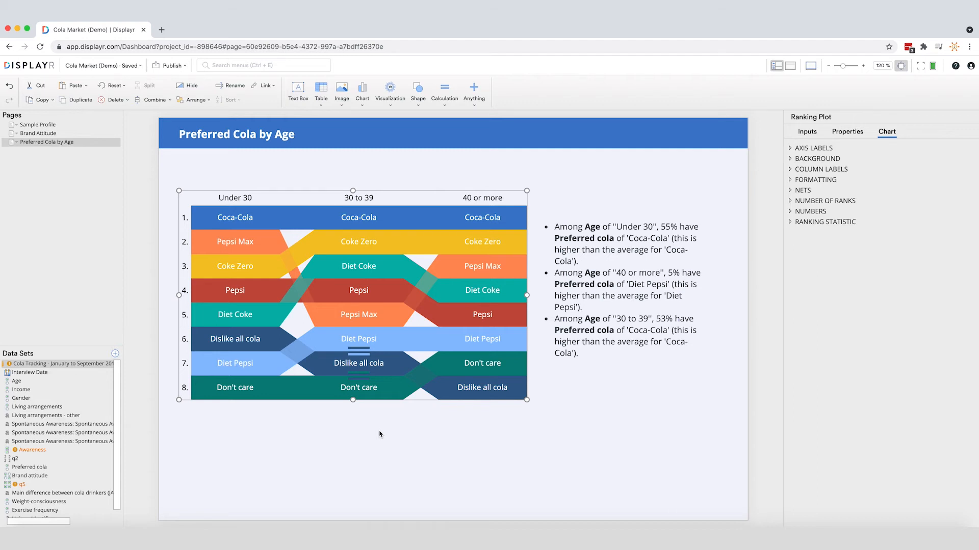
- Duplicate the Preferred Cola by Age page and delete the analysis summary text box from the copy
right_click(61, 142)
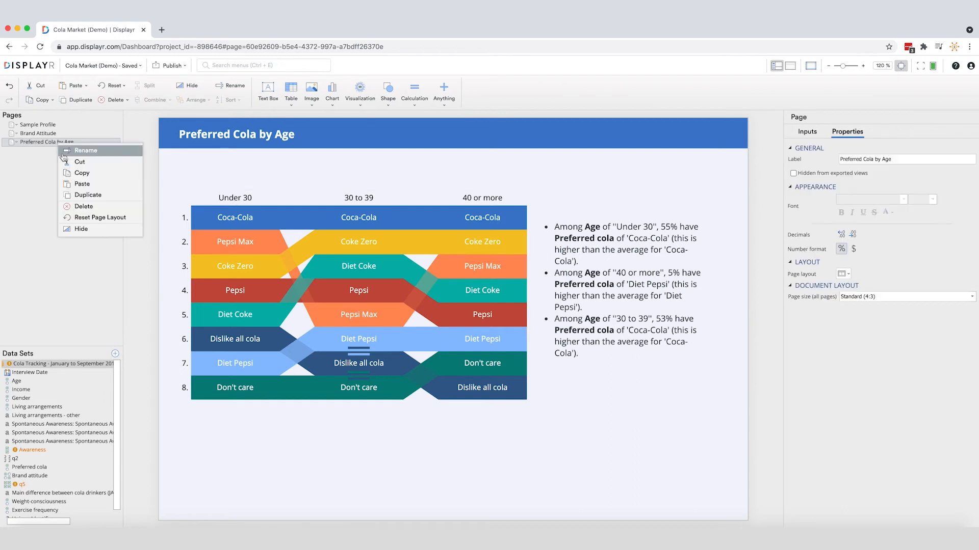
left_click(81, 195)
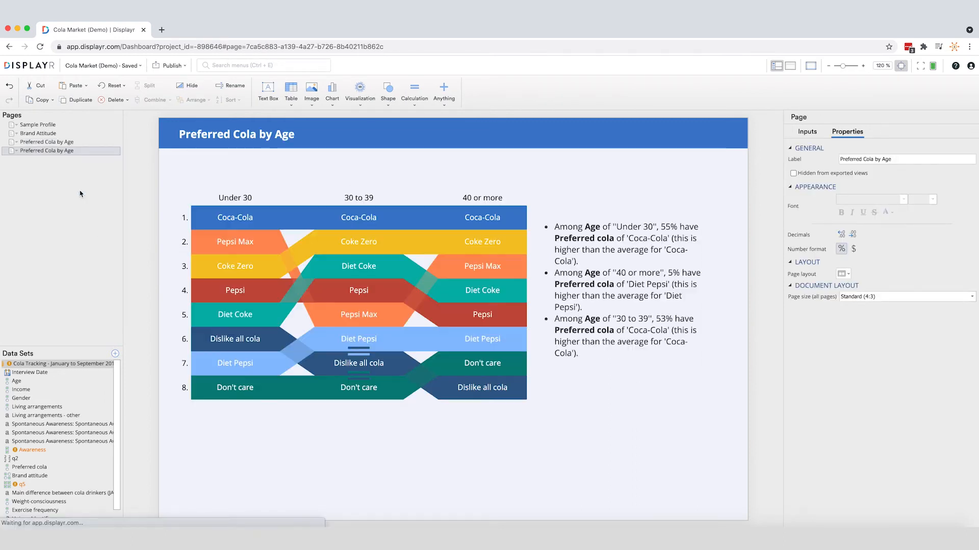
left_click(527, 269)
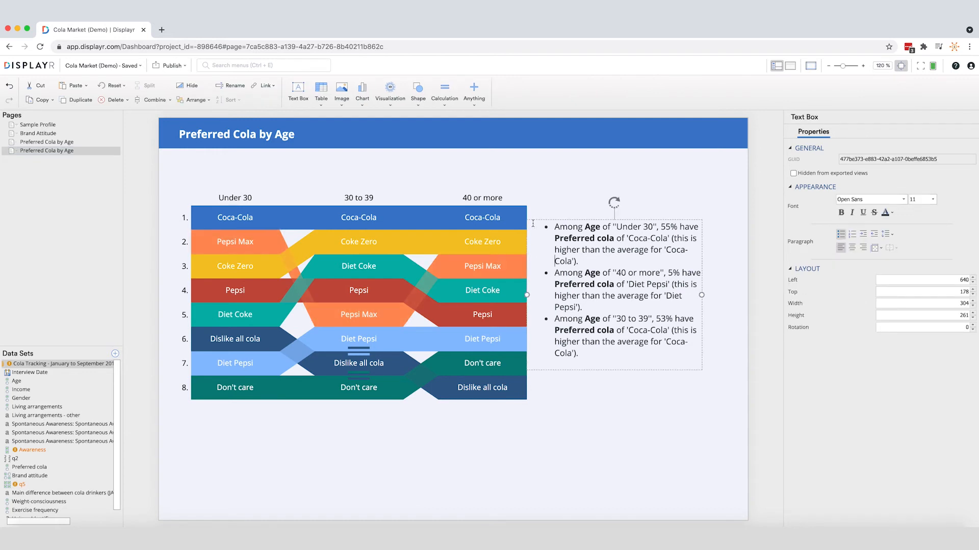
key("Delete")
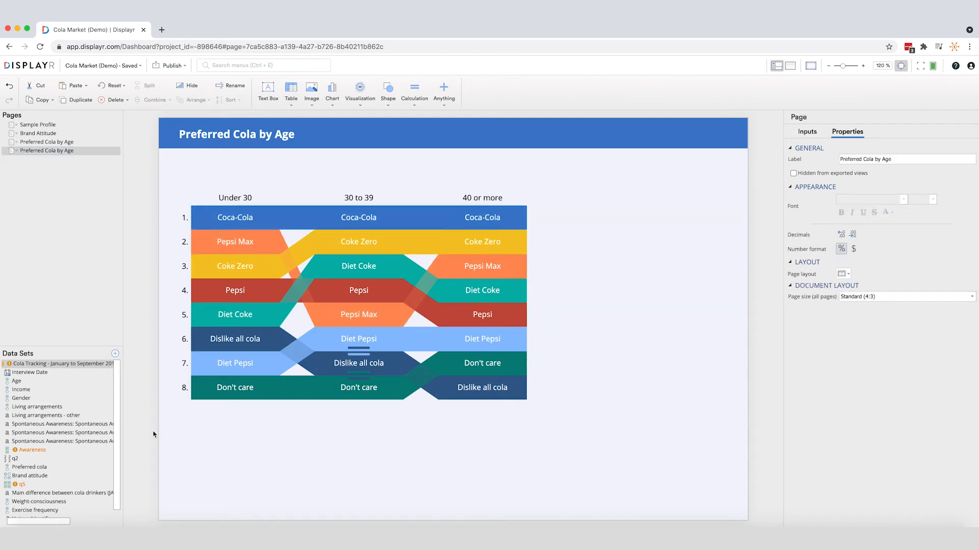
- Add Gender beside Age in the ranking plot's column banner, and turn off sub-NETs and column spans of variable set names
left_click_drag(70, 399, 307, 263)
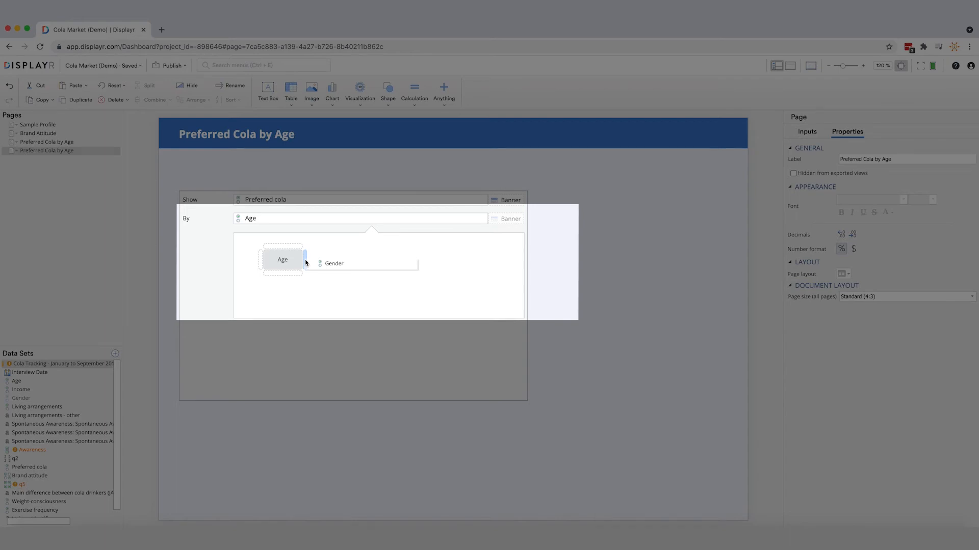
left_click_drag(306, 263, 307, 263)
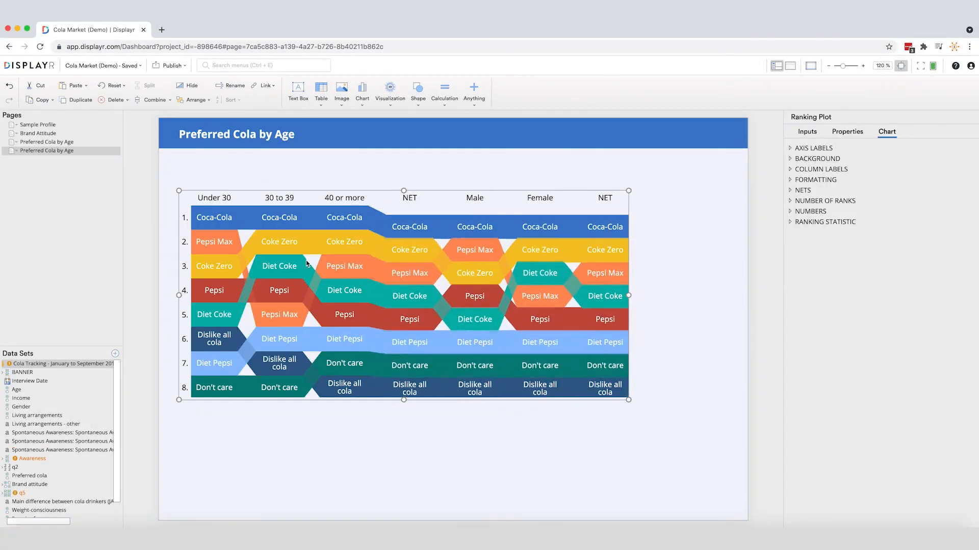
left_click(818, 131)
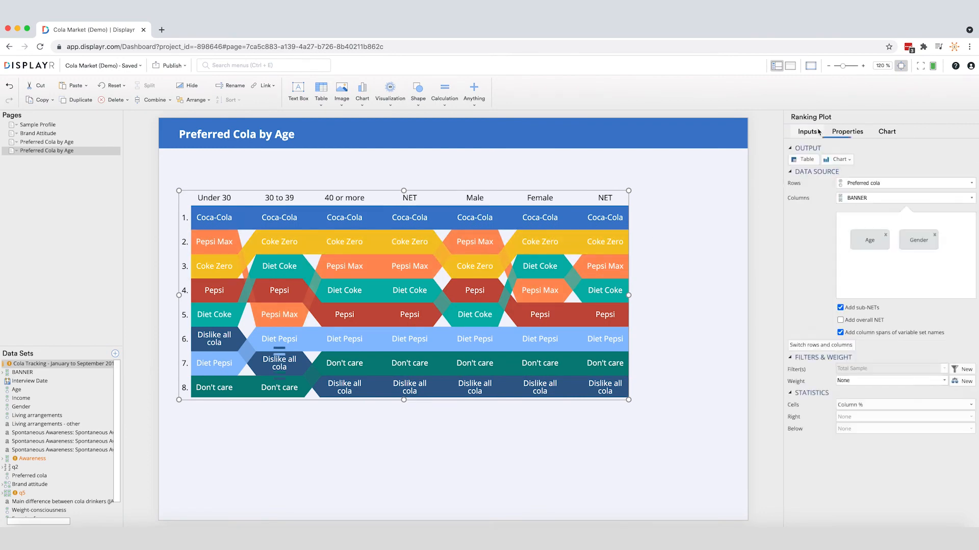
left_click(840, 309)
left_click(840, 332)
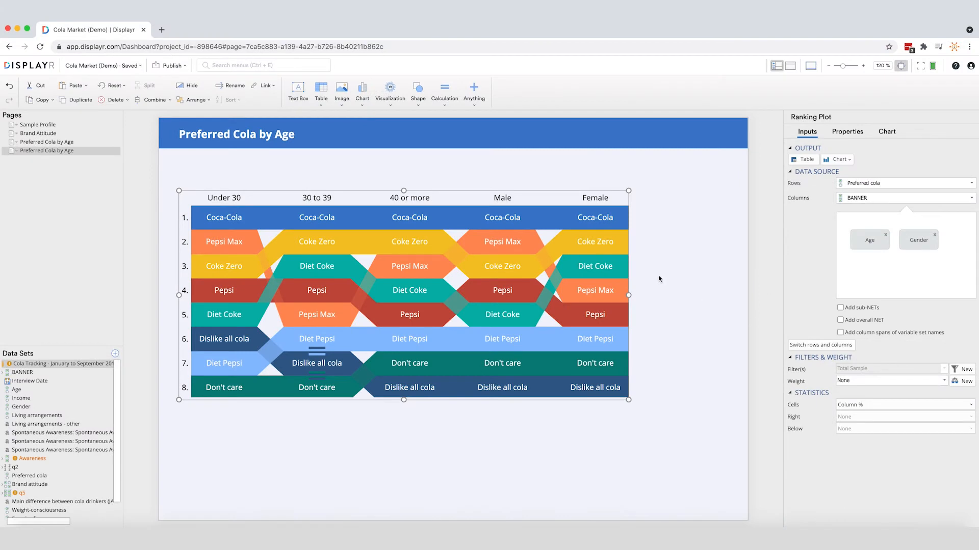
- Extend the copied page's title to "Preferred Cola by Age and Gender"
left_click(312, 138)
type("an")
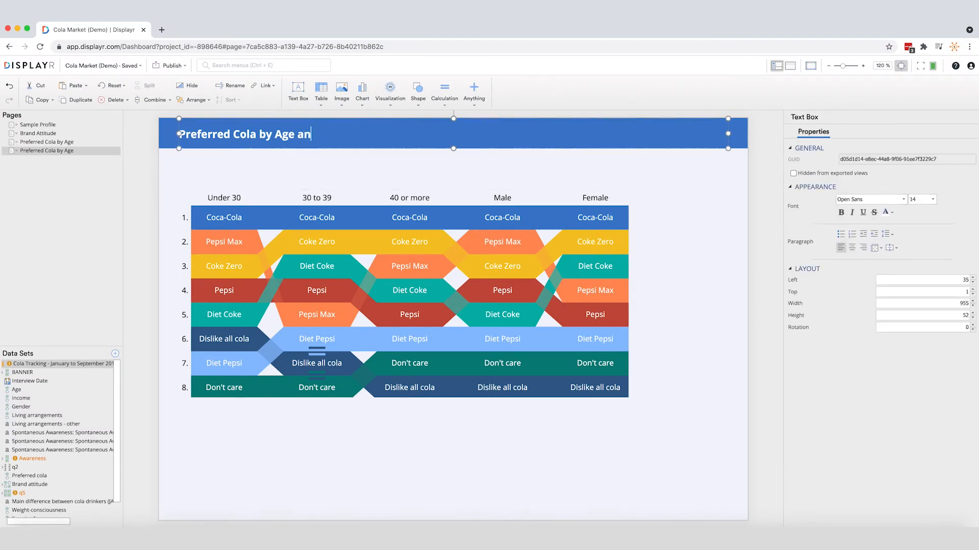
type("d Gender")
left_click(314, 167)
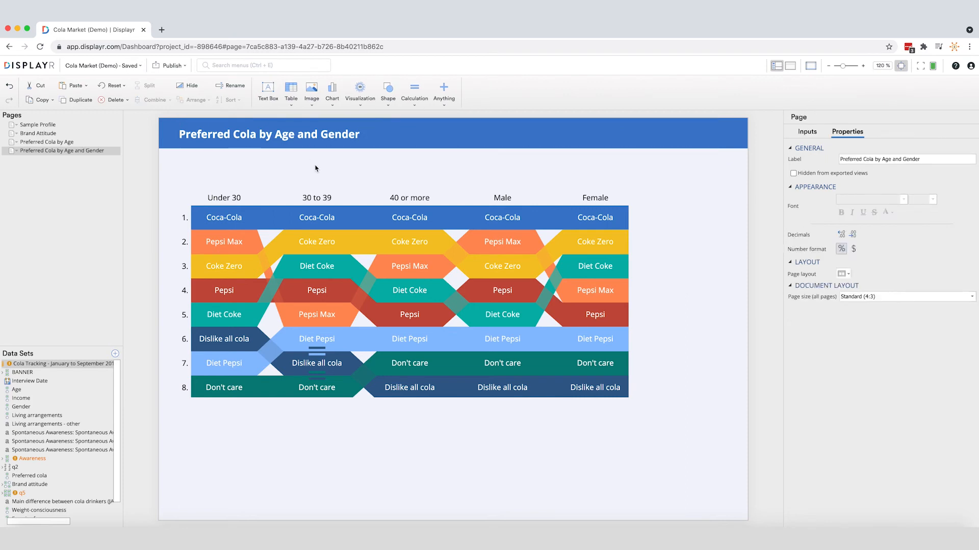
- Switch the ranking plot back to a table and set its significance display to Compare columns
left_click(342, 199)
left_click(807, 132)
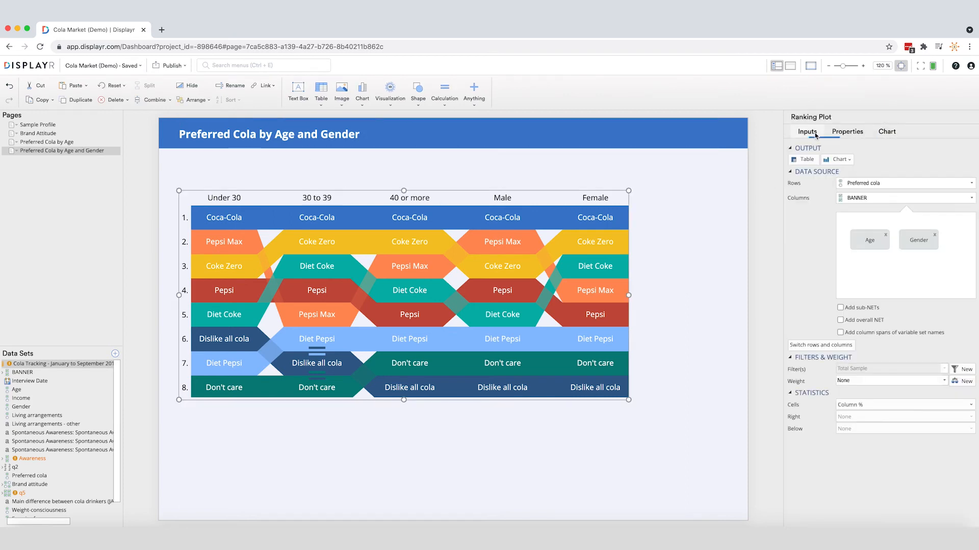
left_click(806, 159)
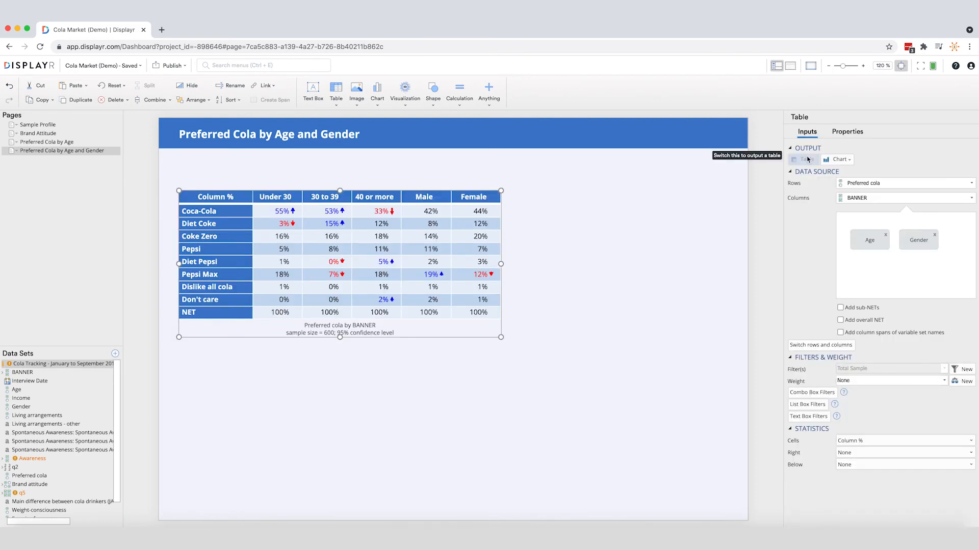
left_click(846, 132)
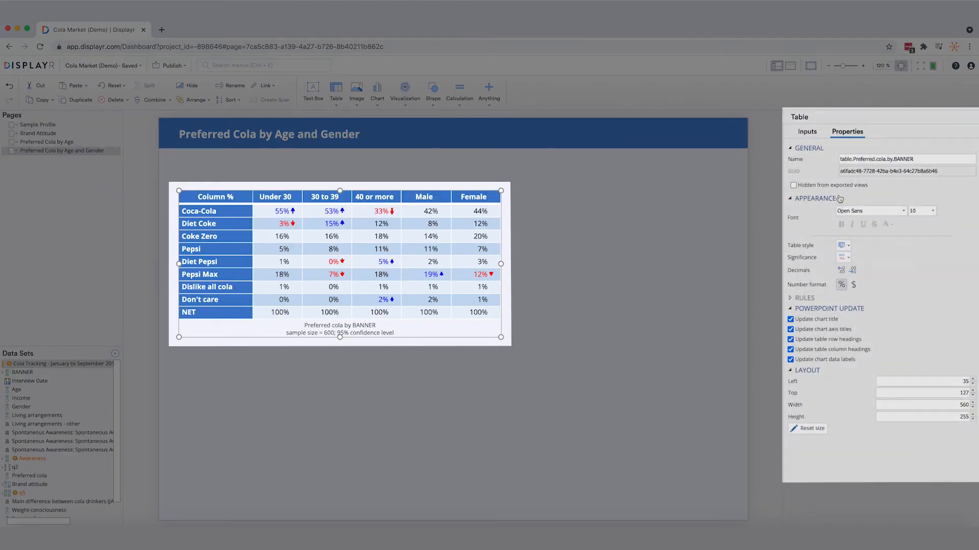
left_click(841, 258)
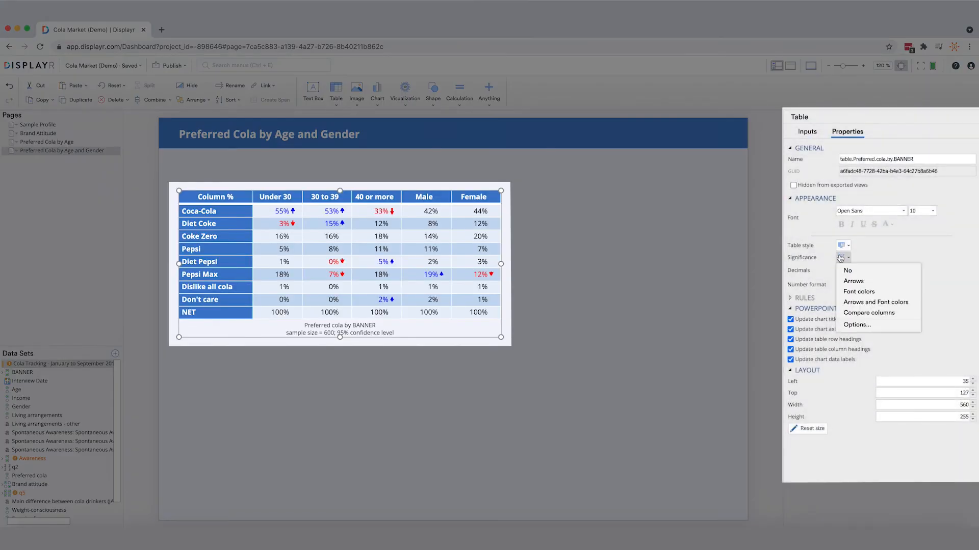
left_click(851, 313)
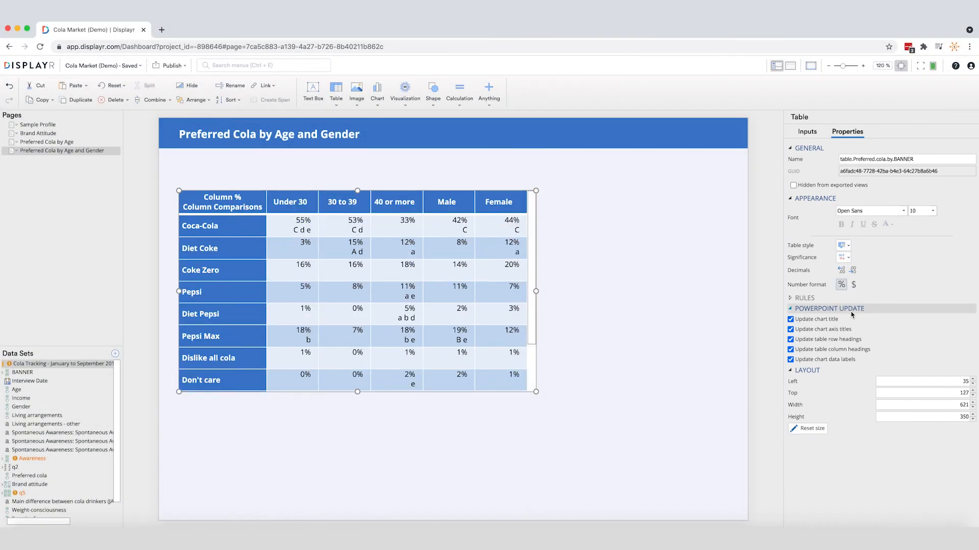
- Add Column Sample Size to the statistics below the Preferred cola table, alongside Column Names
left_click(808, 132)
left_click(879, 464)
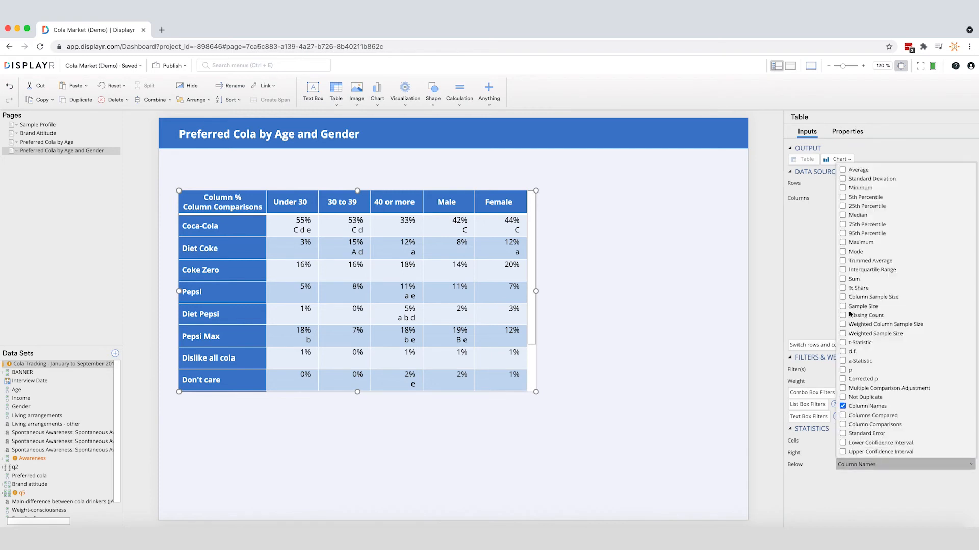
left_click(717, 299)
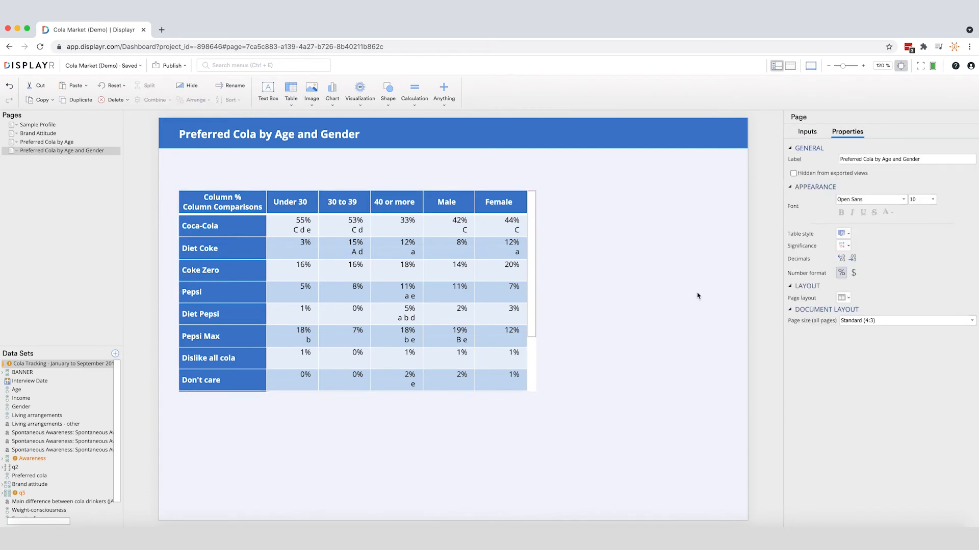
- Generate a Crosstabs report with Interview Date through Unique Identifier in the rows, BANNER in the columns, all tables shown and no weight
left_click(531, 258)
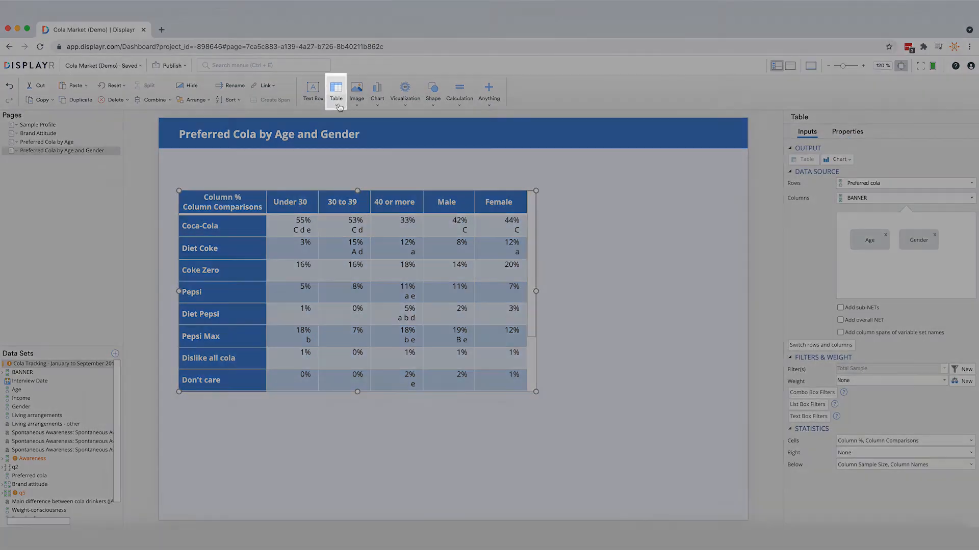
left_click(335, 93)
mouse_move(359, 180)
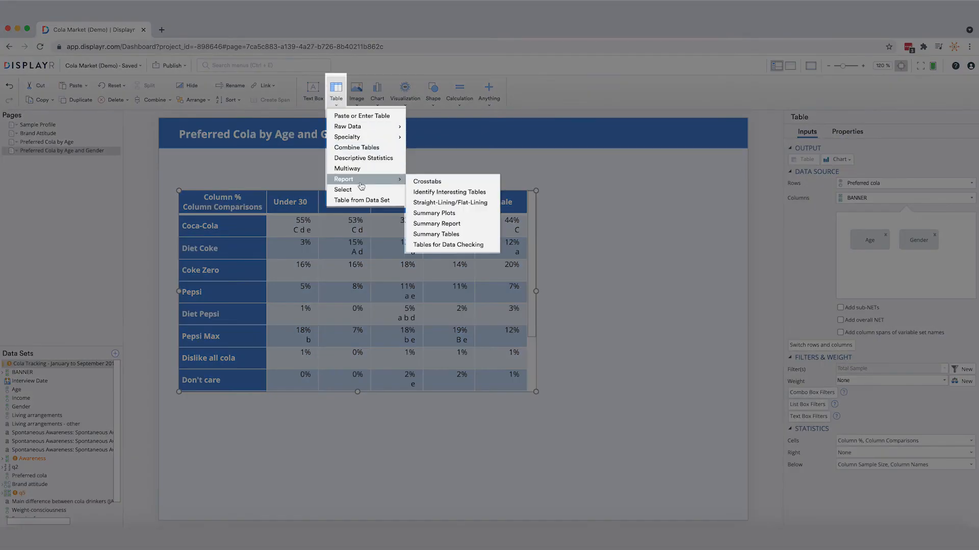
left_click(413, 185)
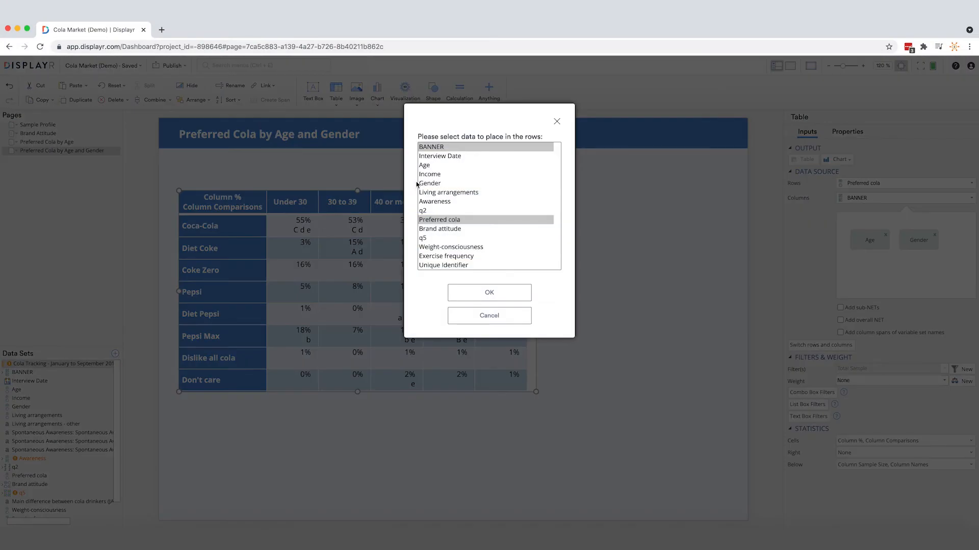
left_click(432, 158)
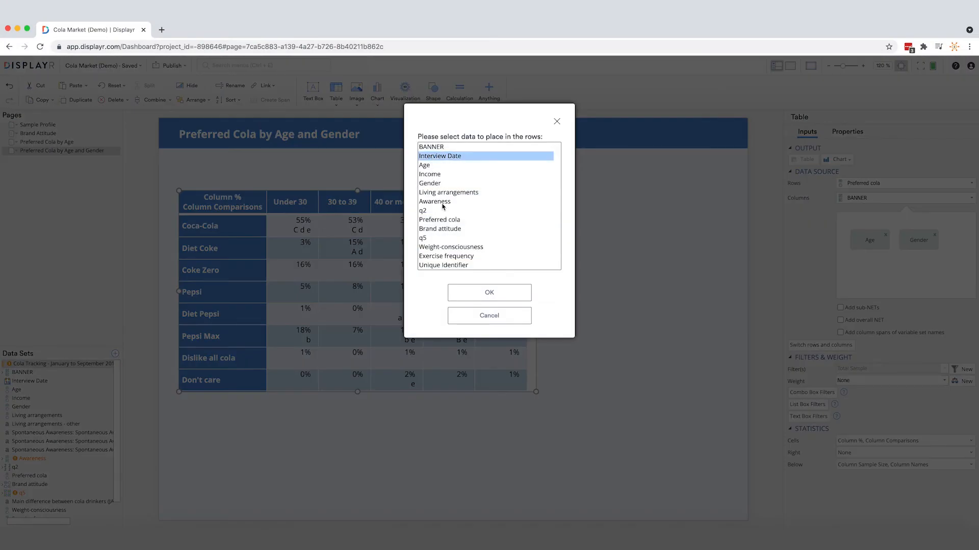
left_click(458, 265, "shift")
left_click(486, 295)
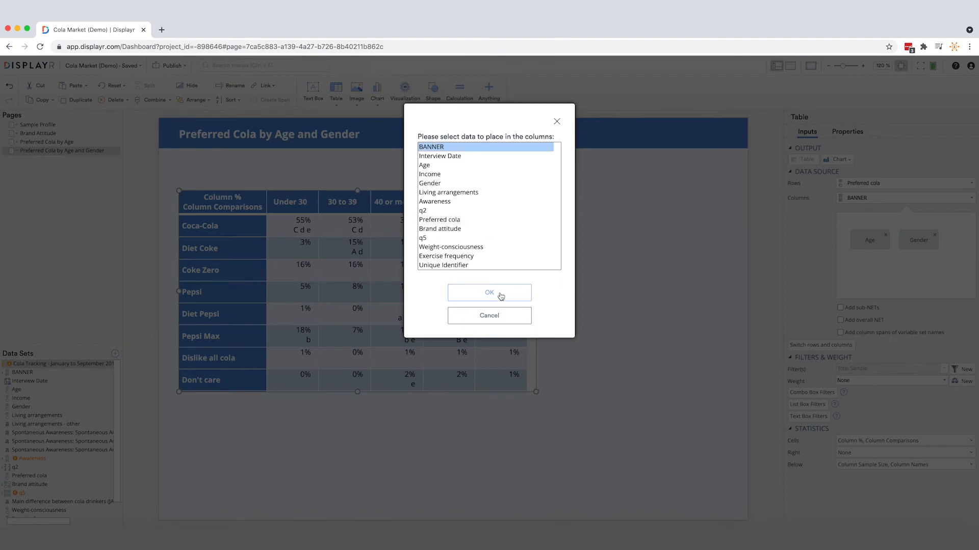
left_click(499, 293)
left_click(482, 220)
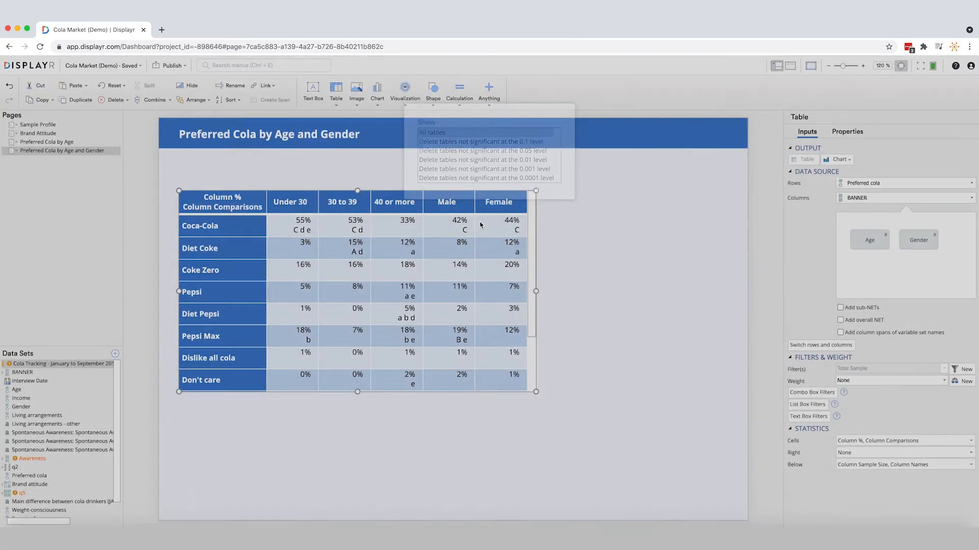
left_click(489, 297)
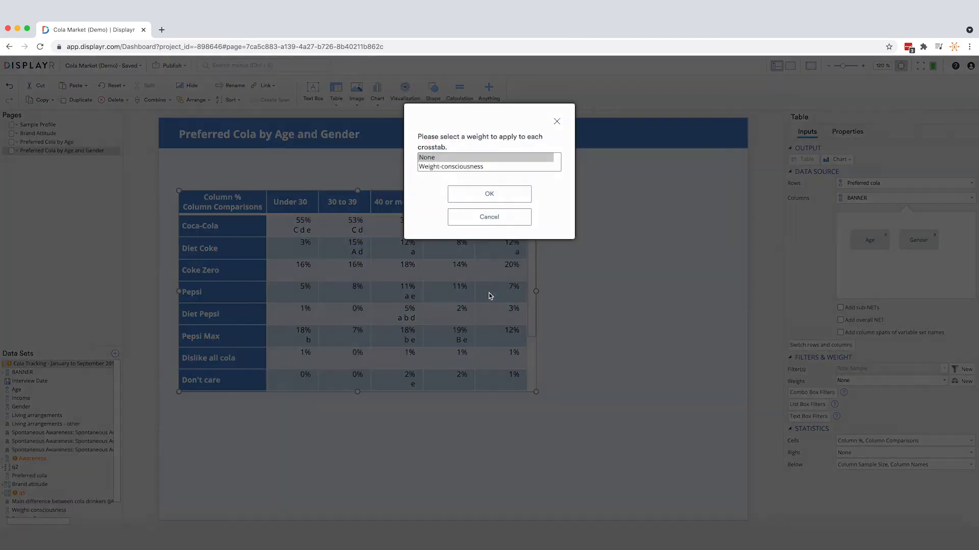
left_click(479, 198)
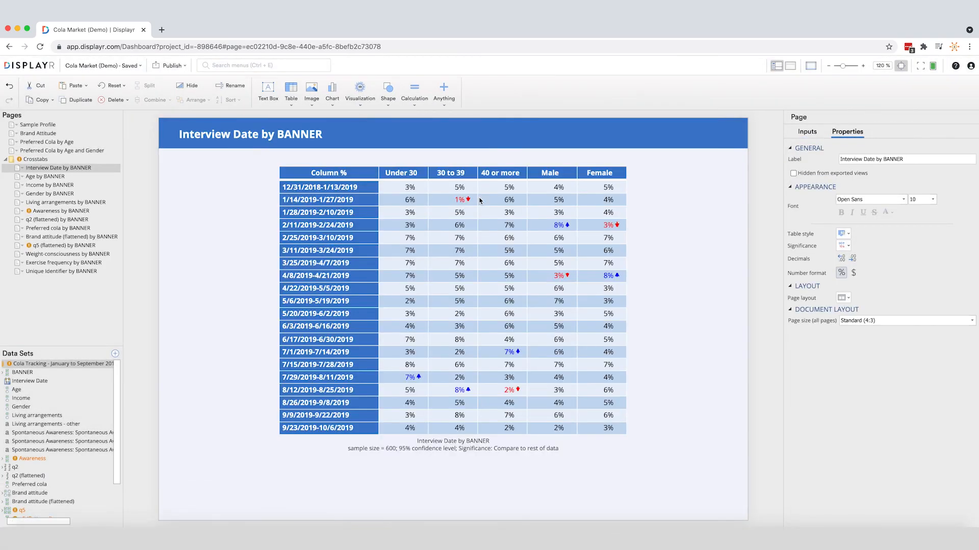
- Export all pages to Excel with Table Style Light 13 and a table of contents included
left_click(35, 159)
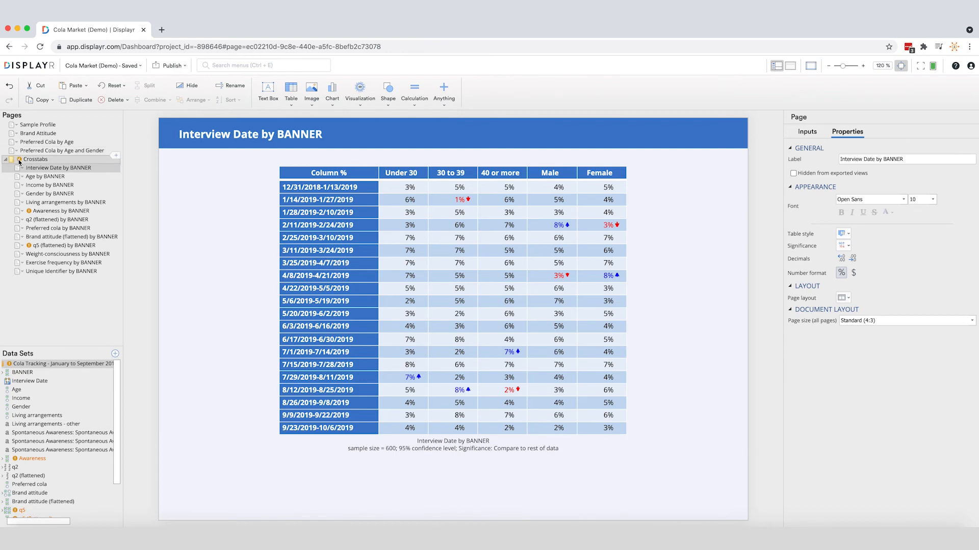
left_click(156, 66)
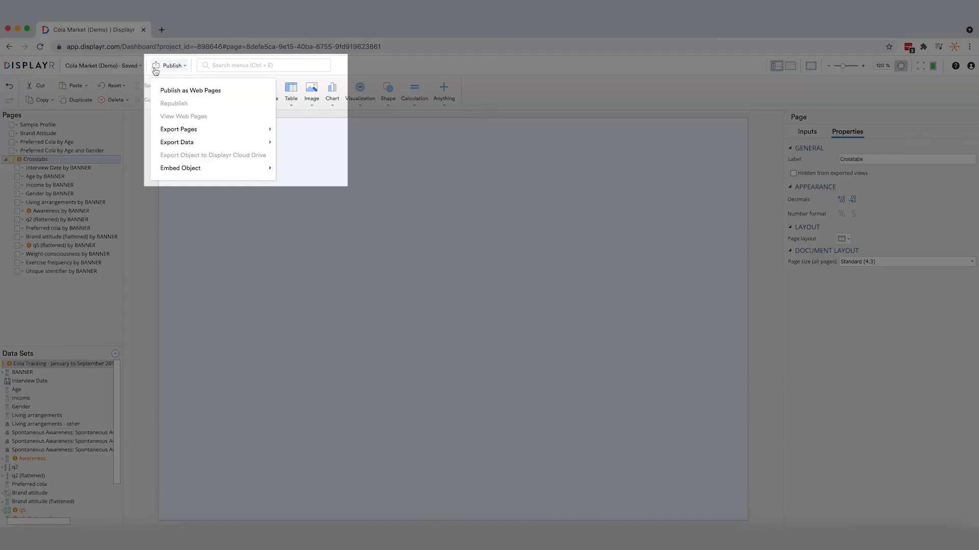
mouse_move(214, 130)
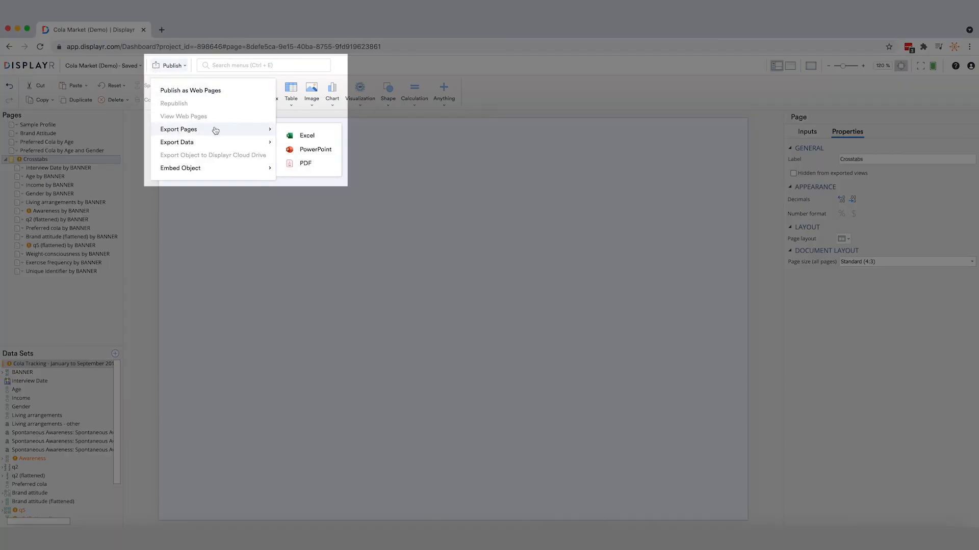
left_click(301, 133)
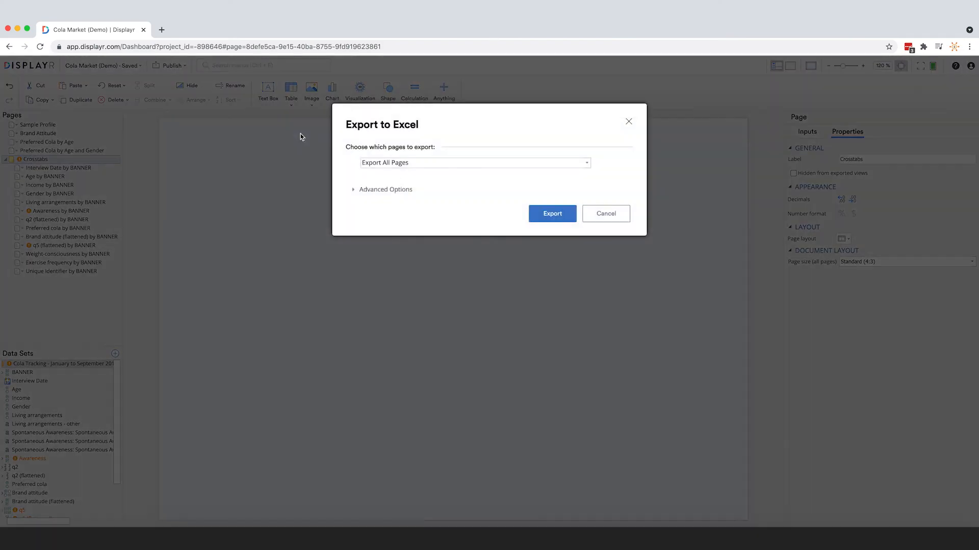
left_click(352, 190)
left_click(366, 258)
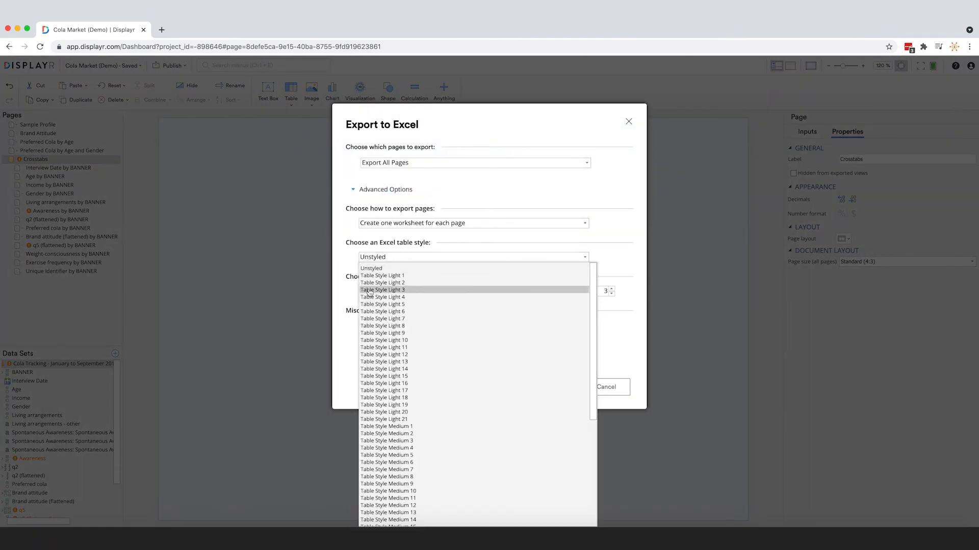
left_click(369, 363)
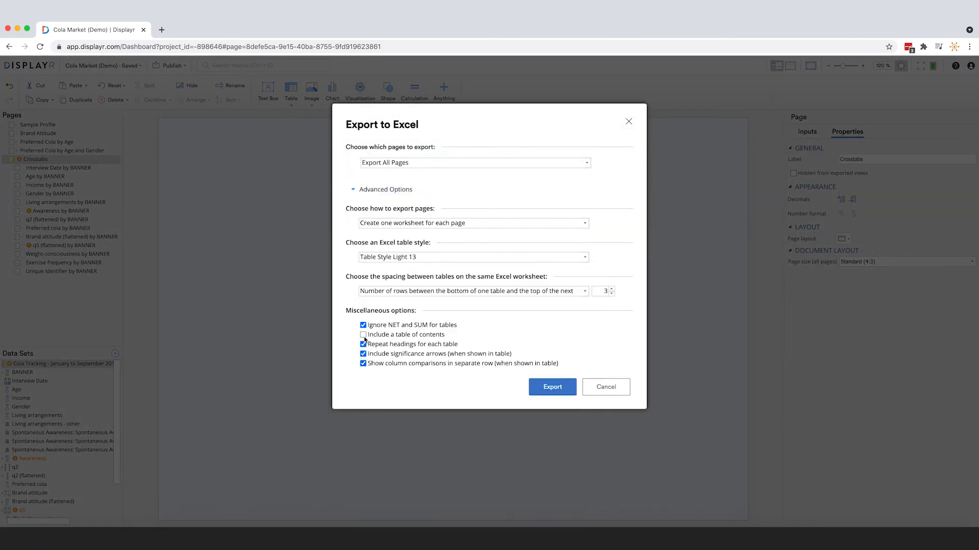
left_click(531, 391)
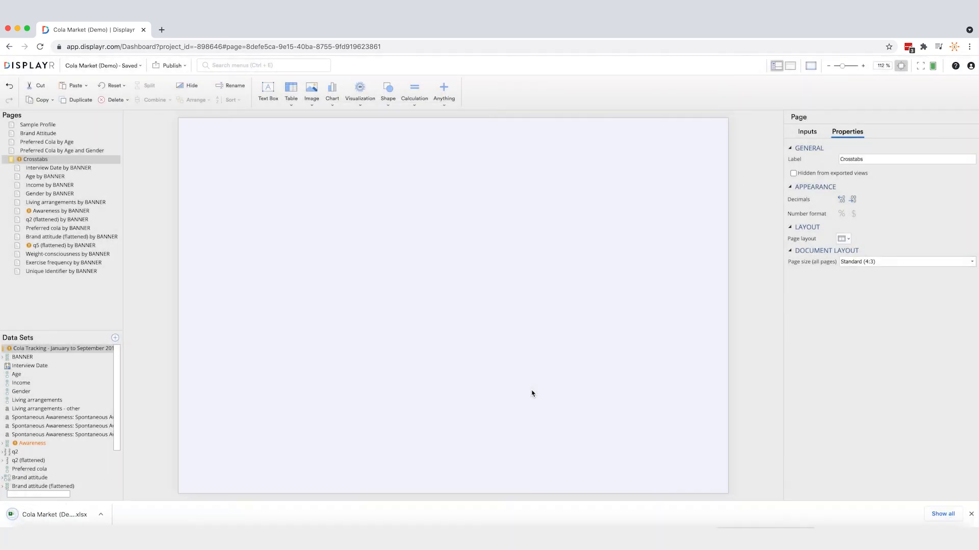
- Open the exported workbook in Excel, enlarge its window to review the table of contents and Brand Attitude sheet, and close it
left_click(101, 514)
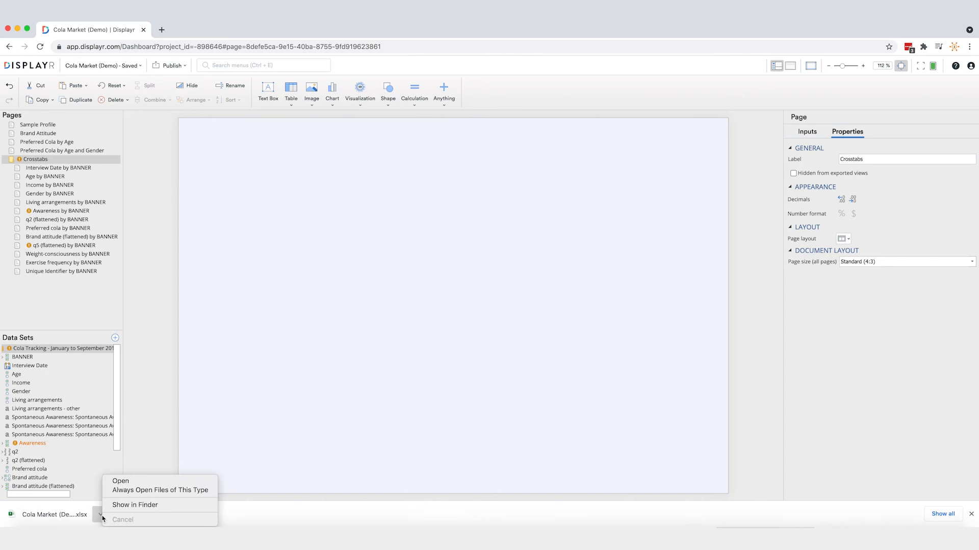
left_click(117, 488)
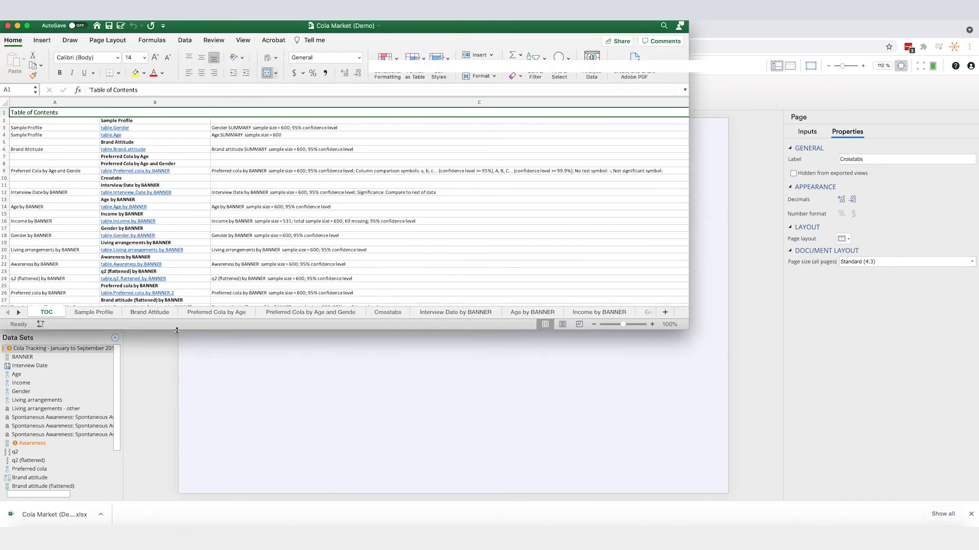
left_click_drag(177, 331, 177, 433)
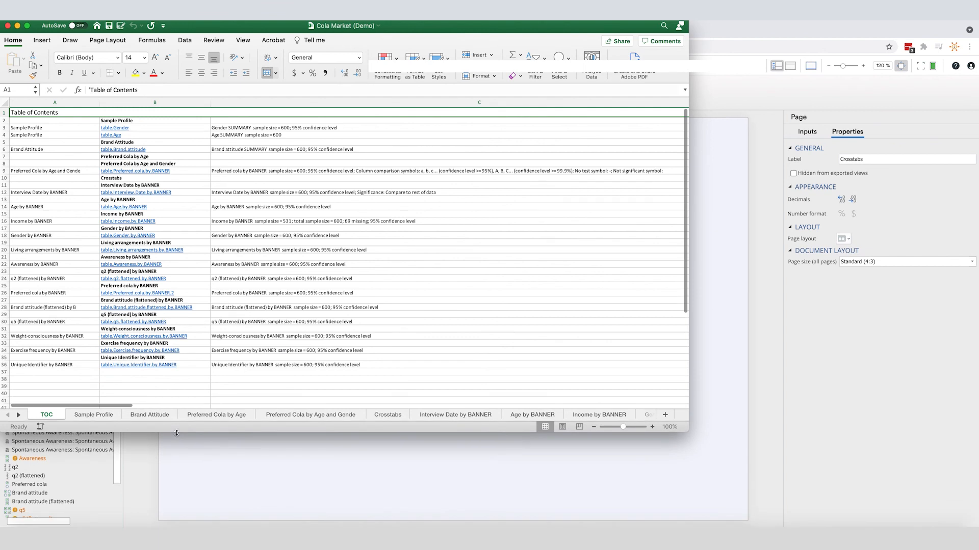
left_click(150, 415)
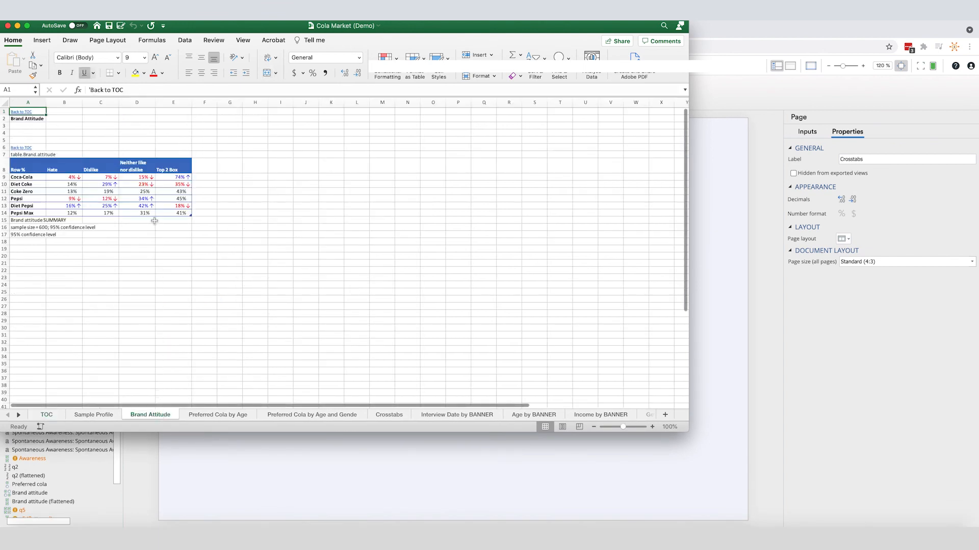
scroll(154, 218, "down", 1)
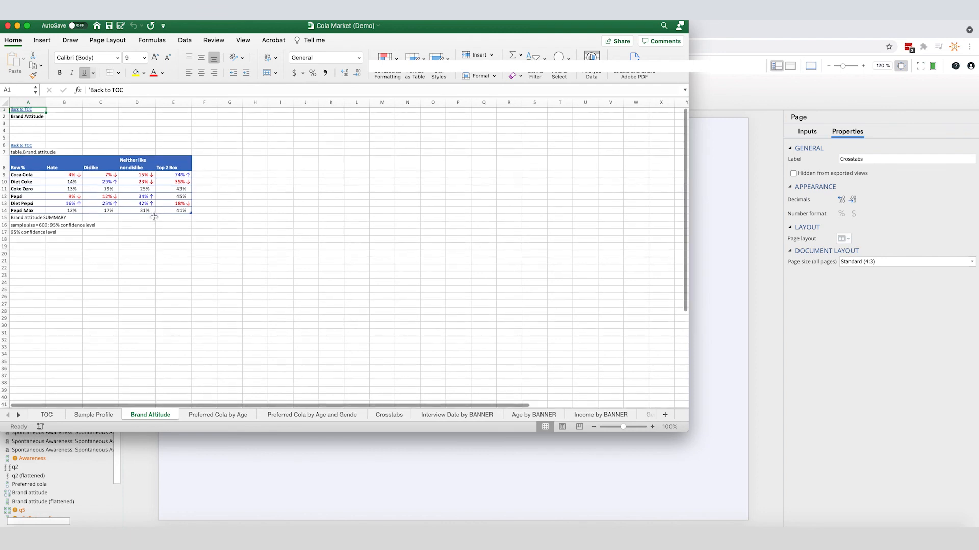
left_click(8, 26)
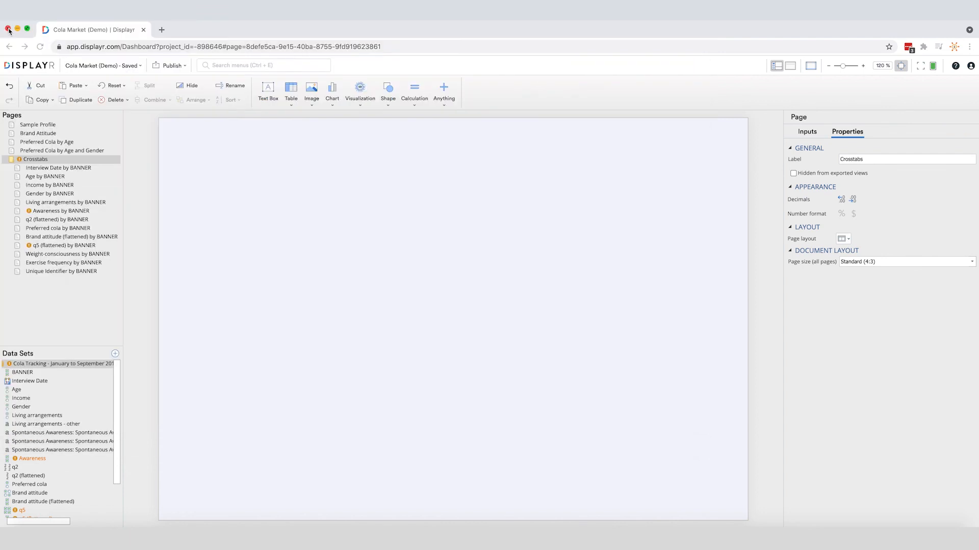
- Select the pages from Sample Profile to Preferred Cola by Age and Gender, and export all pages to a new PowerPoint document
left_click(34, 124)
left_click(56, 150, "shift")
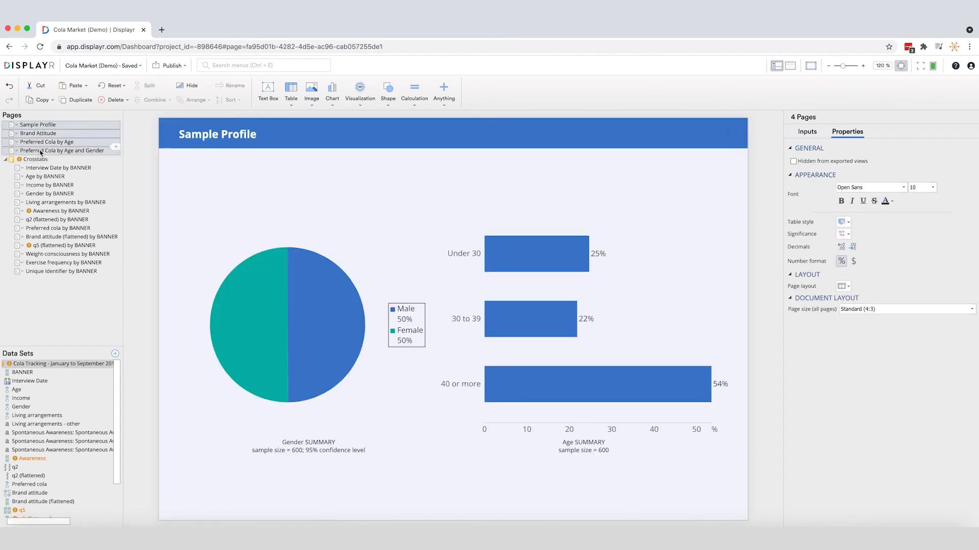
left_click(169, 65)
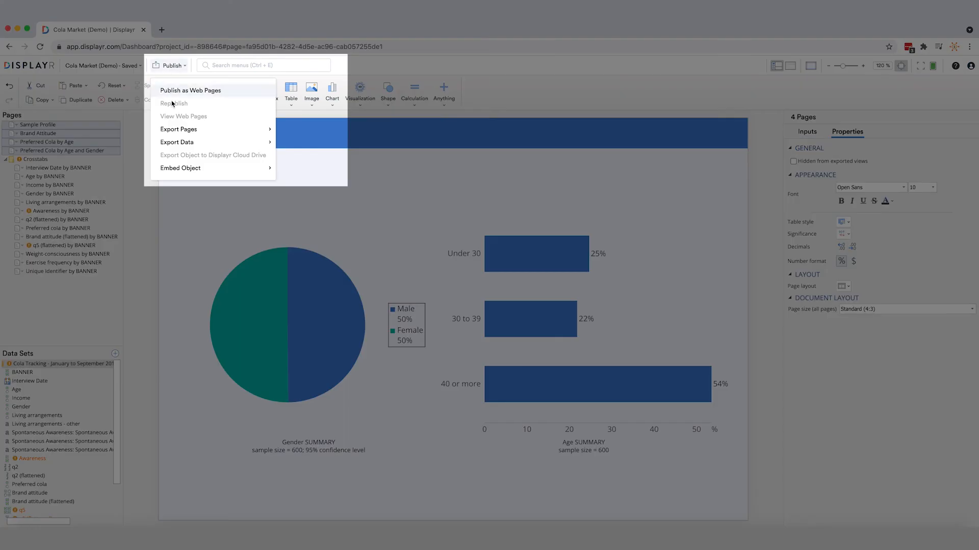
mouse_move(246, 137)
left_click(300, 149)
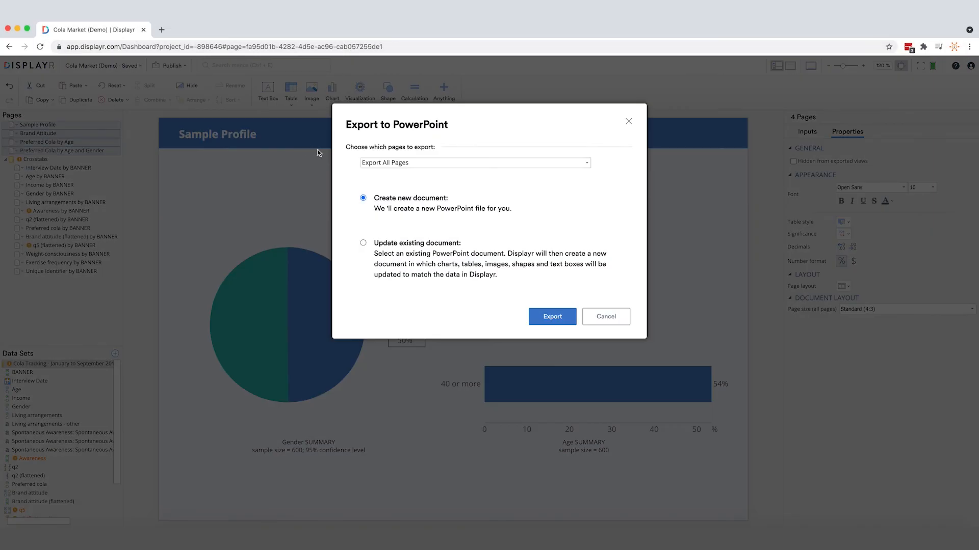
left_click(555, 316)
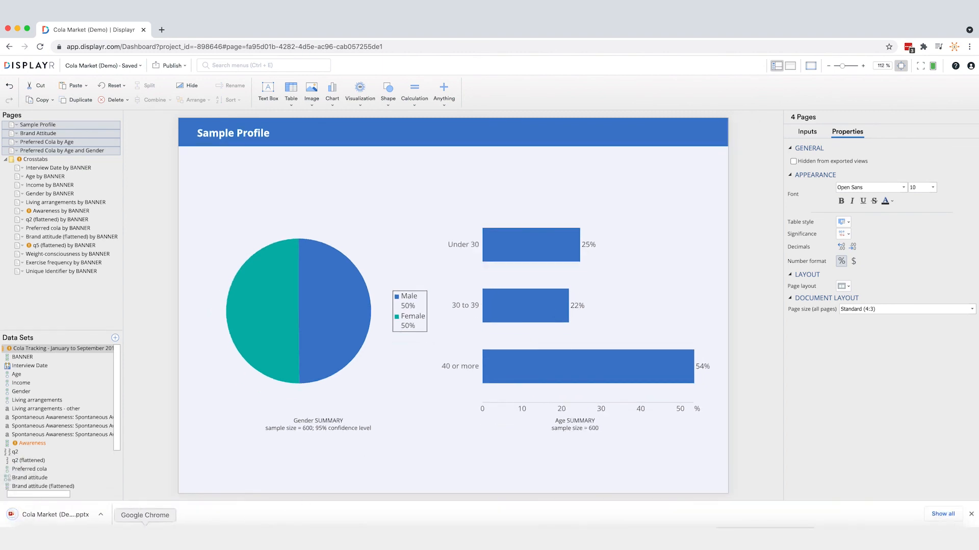
- Open the exported presentation in PowerPoint and view the Brand Attitude slide
left_click(100, 514)
left_click(127, 482)
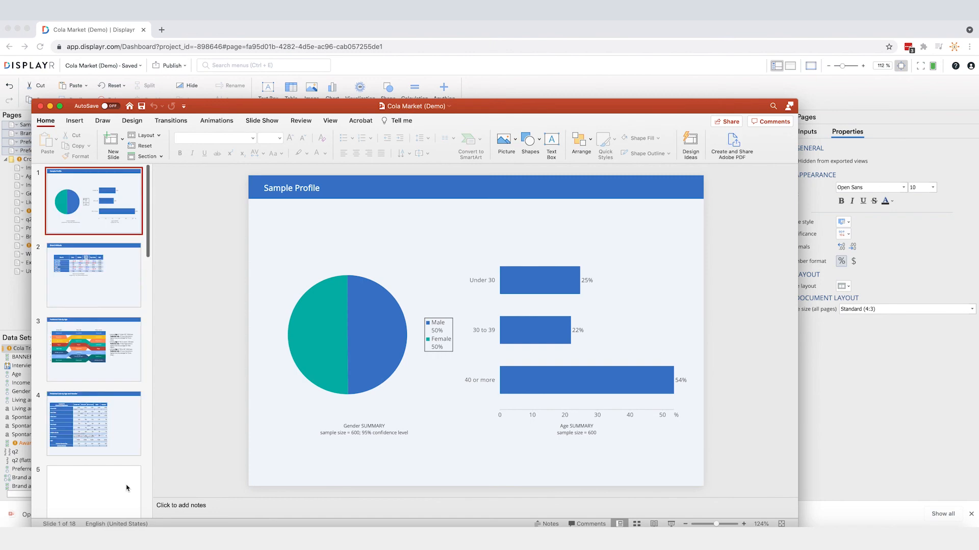
left_click(98, 286)
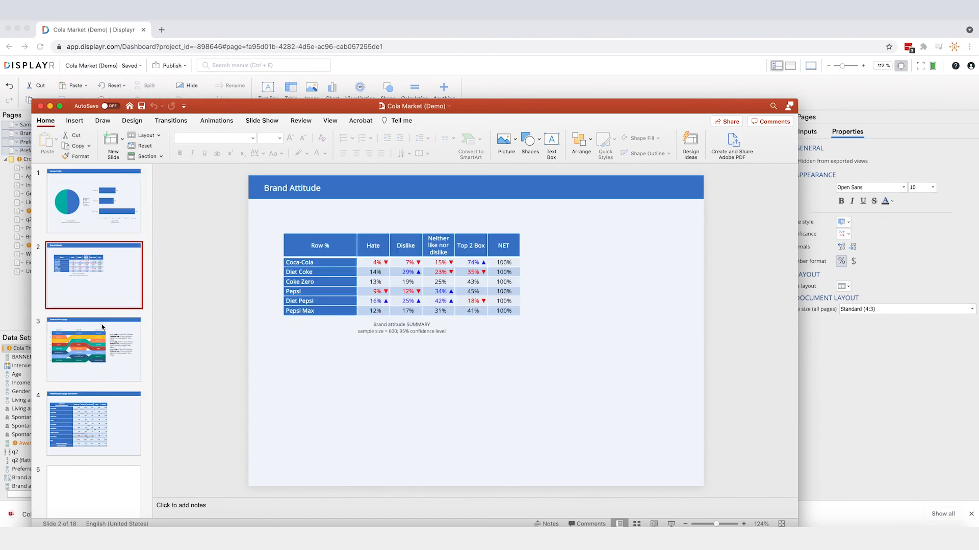